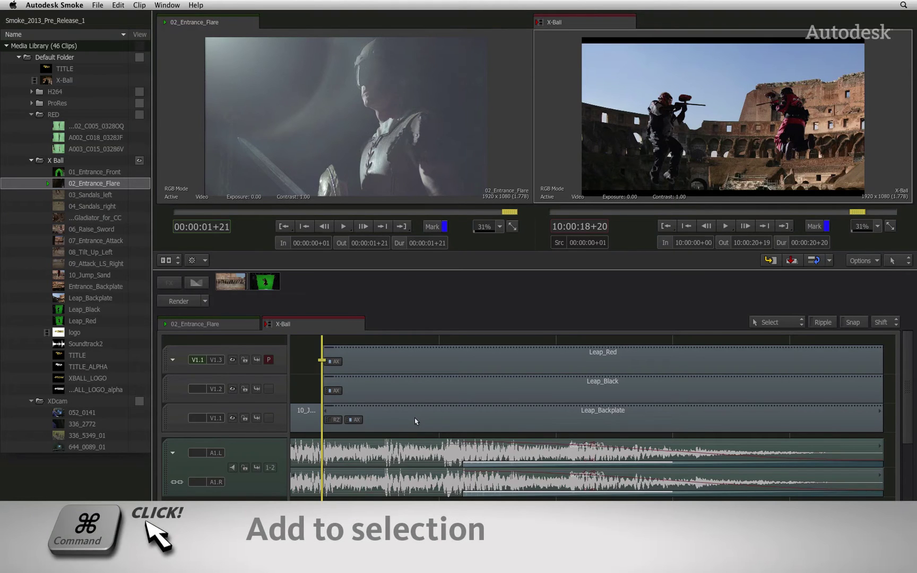
Select the Leap_Backplate, Leap_Black and Leap_Red clips and build a Connect FX from them
{"action": "left_click", "coordinate": [415, 418]}
{"action": "left_click", "coordinate": [423, 390], "text": "super"}
{"action": "left_click", "coordinate": [433, 356], "text": "super"}
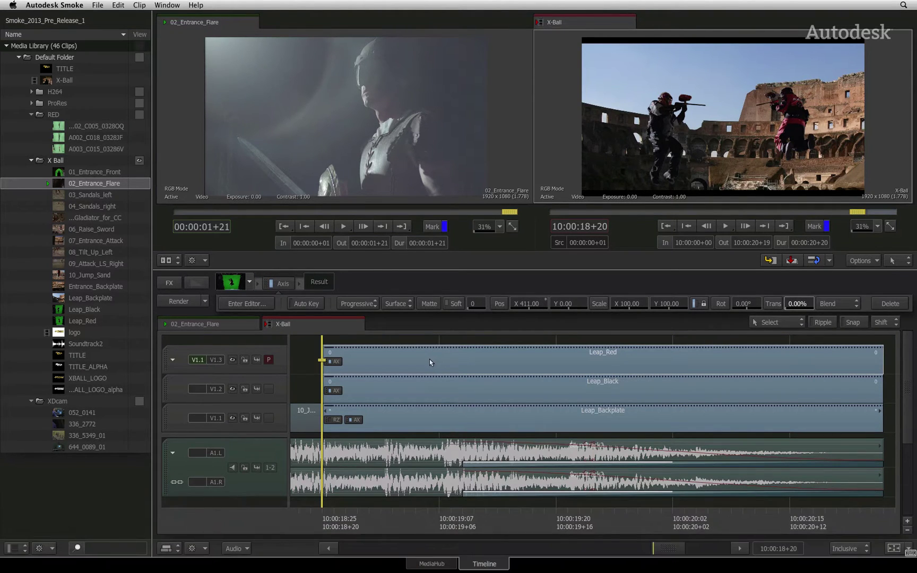
{"action": "right_click", "coordinate": [430, 360]}
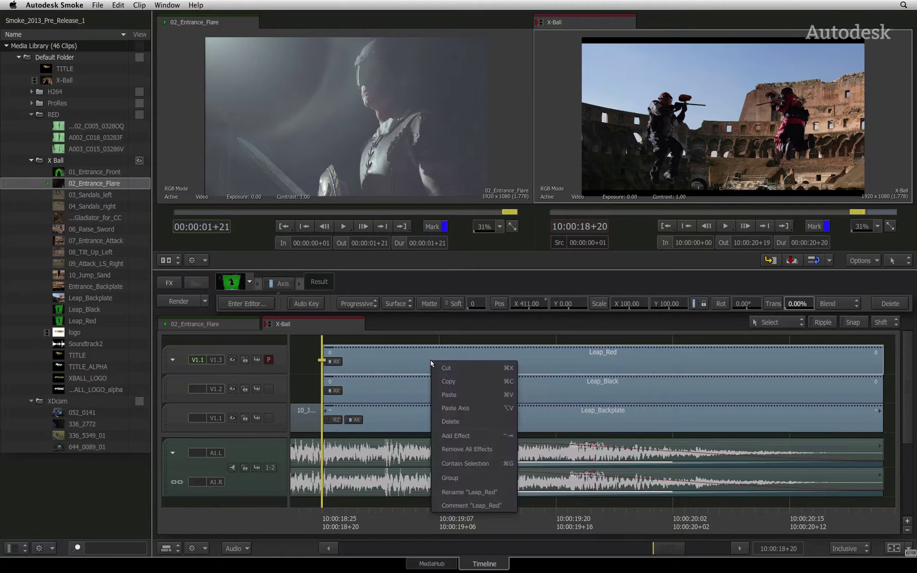
{"action": "left_click", "coordinate": [469, 436]}
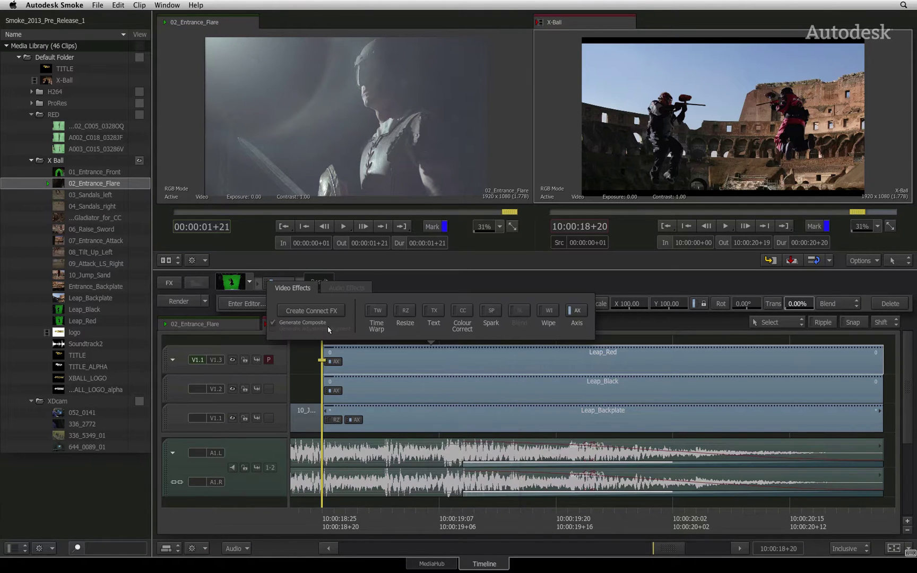
{"action": "left_click", "coordinate": [313, 311]}
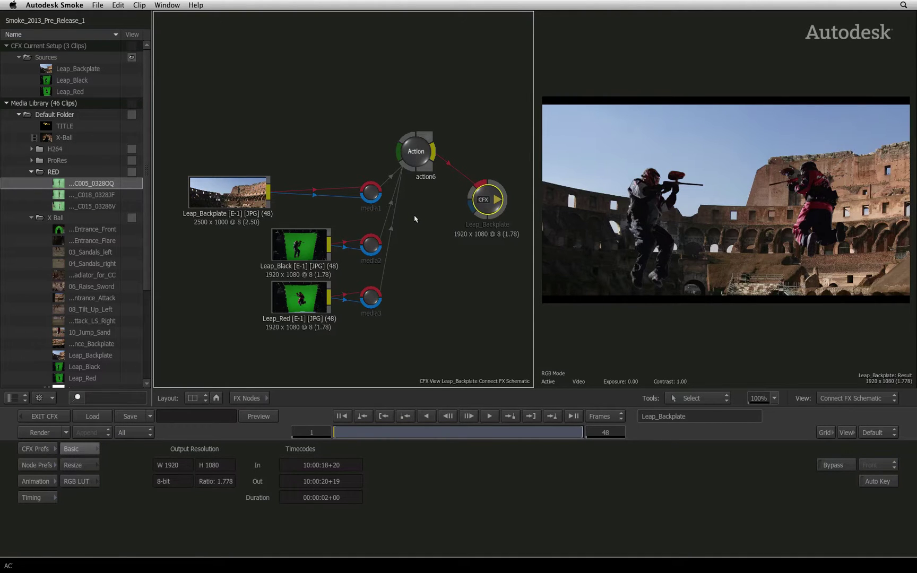
Show the Action node's media list, check inputs media1–media3, and select Leap_Backplate
{"action": "left_click", "coordinate": [416, 153]}
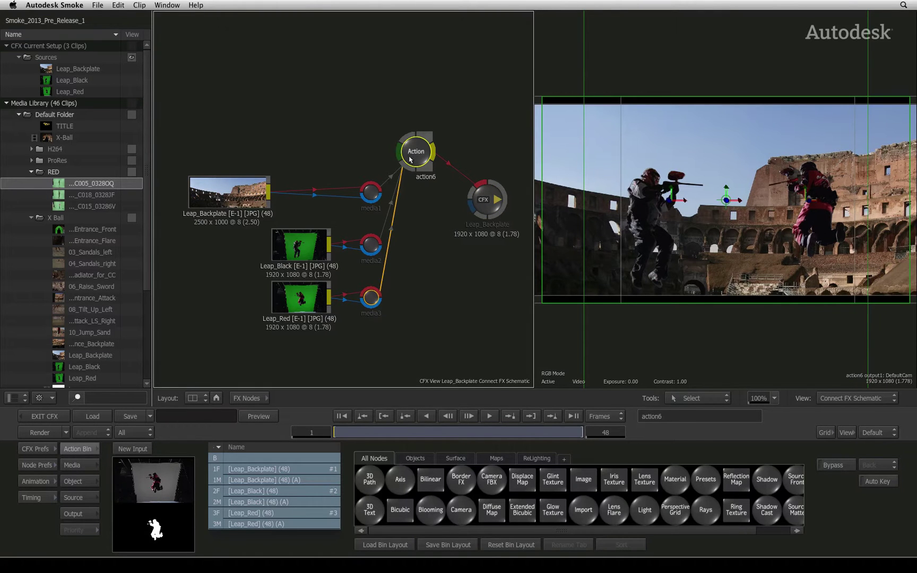
{"action": "left_click", "coordinate": [82, 466]}
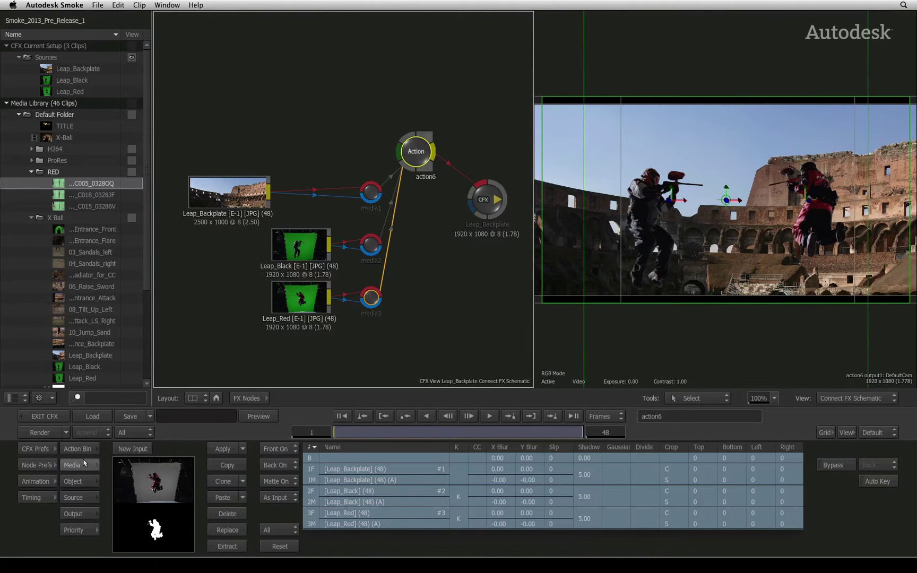
{"action": "left_click", "coordinate": [371, 193]}
{"action": "left_click", "coordinate": [371, 246]}
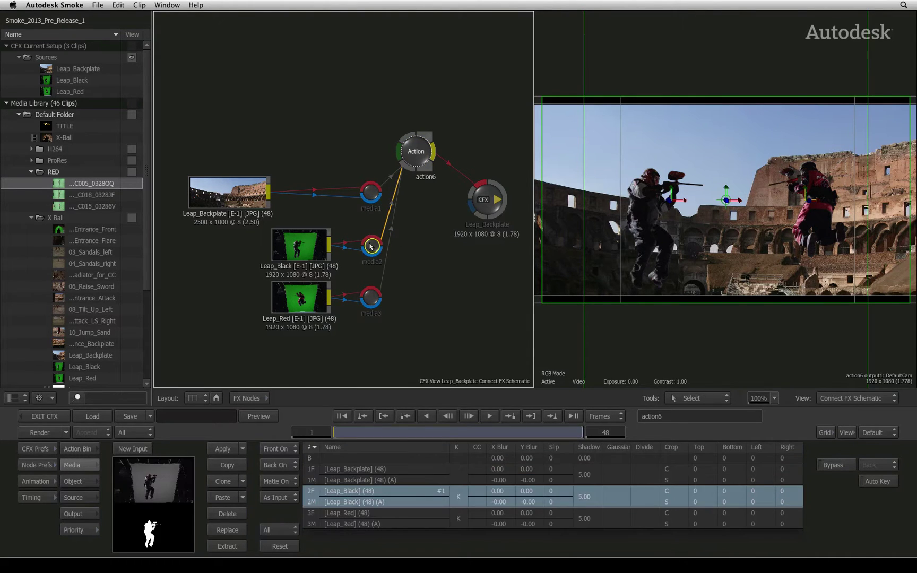
{"action": "left_click", "coordinate": [370, 297]}
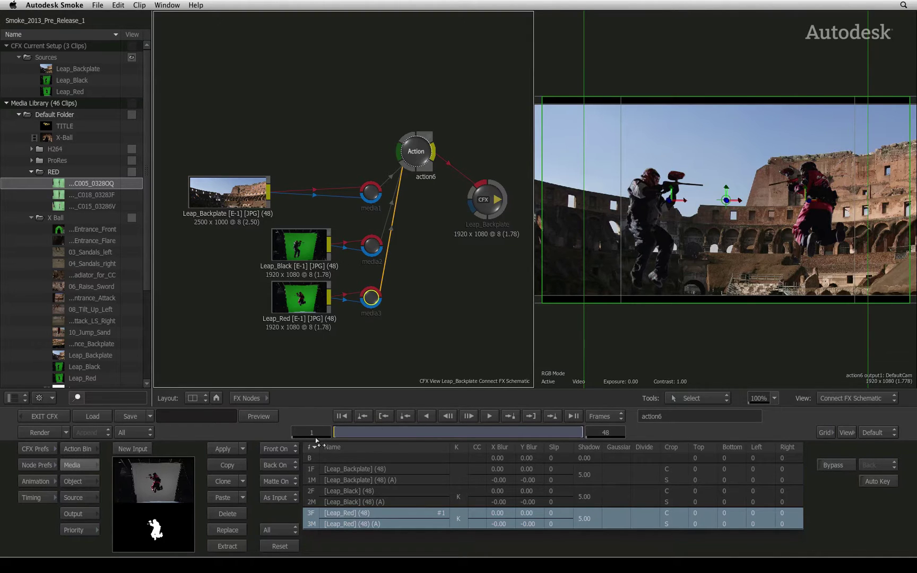
{"action": "left_click", "coordinate": [313, 474]}
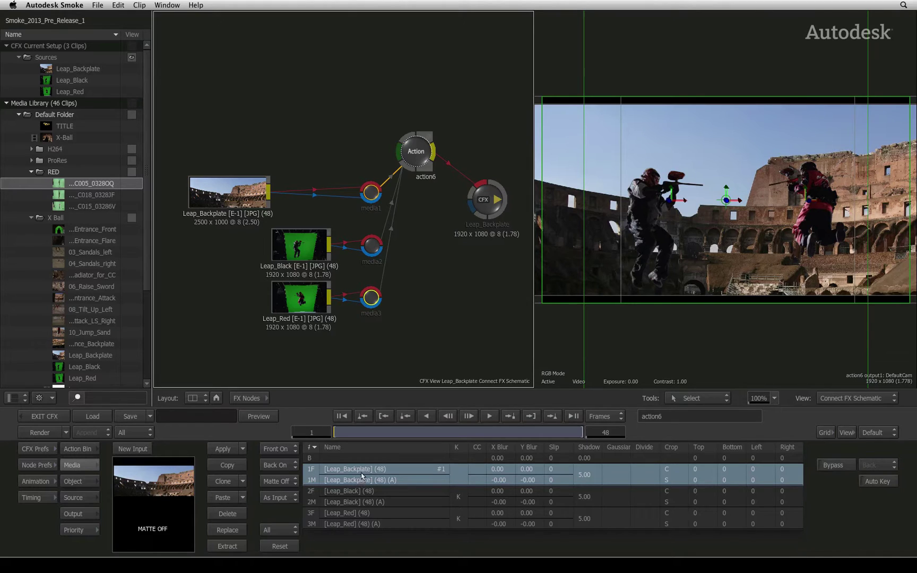
On Leap_Black, toggle Matte Off and back to Matte On, then set Back Off
{"action": "left_click", "coordinate": [309, 494]}
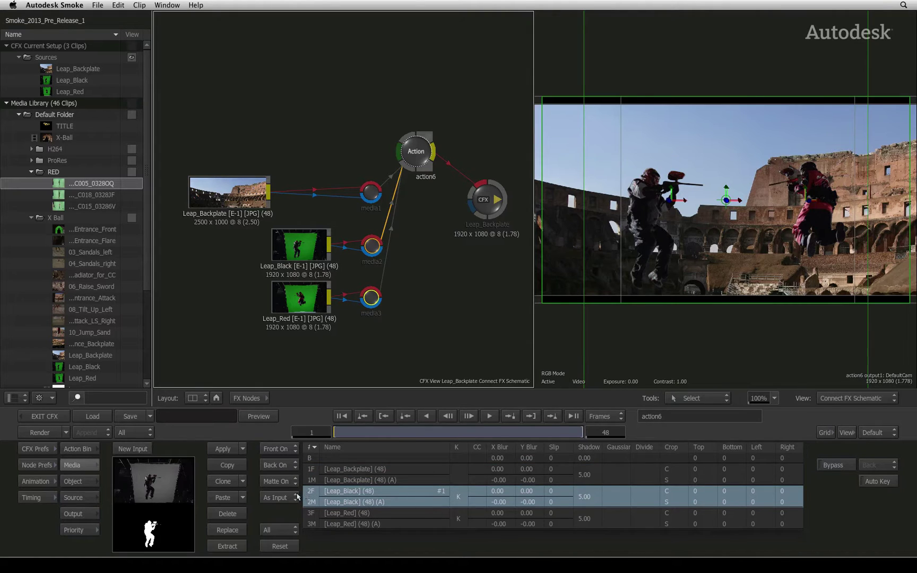
{"action": "left_click", "coordinate": [290, 481]}
{"action": "left_click", "coordinate": [291, 495]}
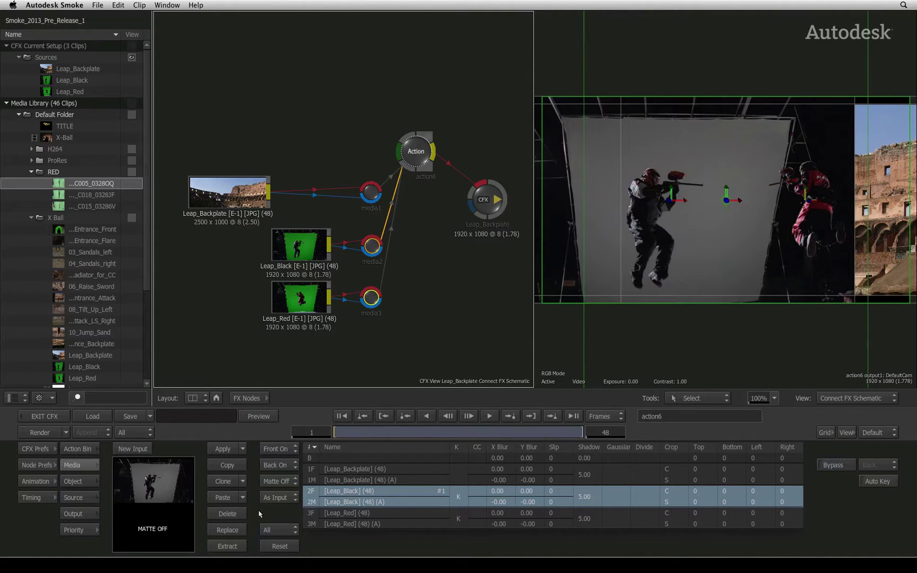
{"action": "left_click", "coordinate": [282, 481]}
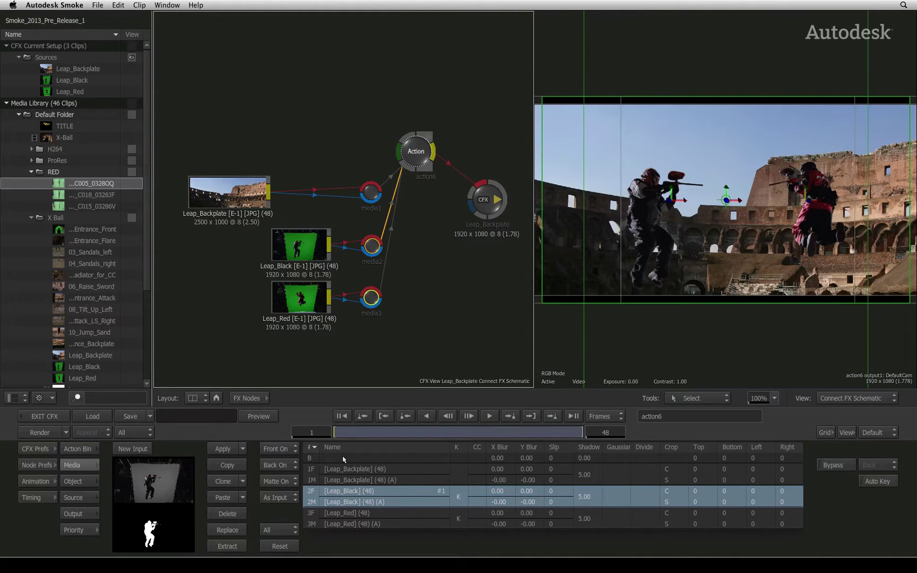
{"action": "left_click", "coordinate": [282, 465]}
{"action": "left_click", "coordinate": [288, 477]}
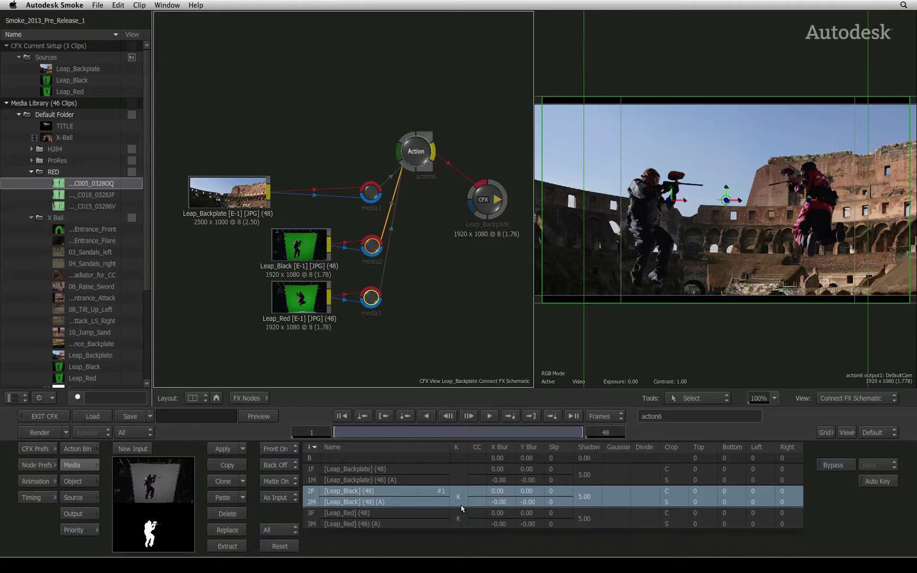
Tint the Leap_Backplate layer yellow-green through its CC cell and return to Action
{"action": "left_click", "coordinate": [315, 472]}
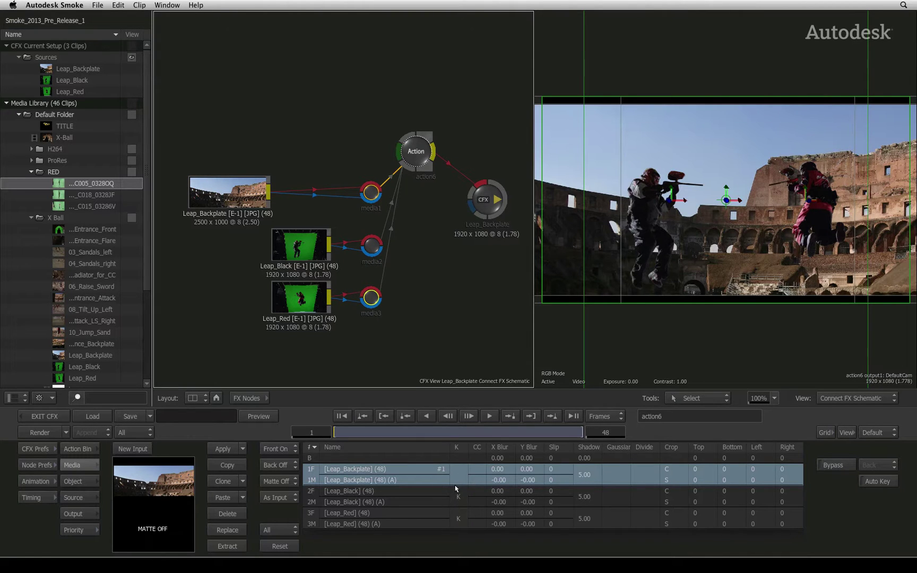
{"action": "double_click", "coordinate": [478, 471]}
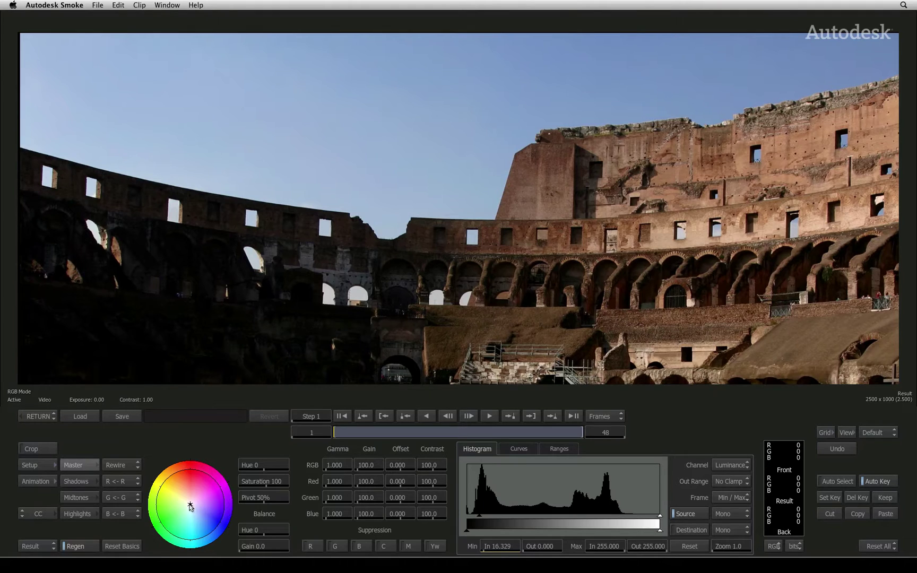
{"action": "mouse_move", "coordinate": [190, 505]}
{"action": "left_mouse_down"}
{"action": "mouse_move", "coordinate": [177, 474]}
{"action": "mouse_move", "coordinate": [167, 474]}
{"action": "left_mouse_up"}
{"action": "left_click", "coordinate": [38, 418]}
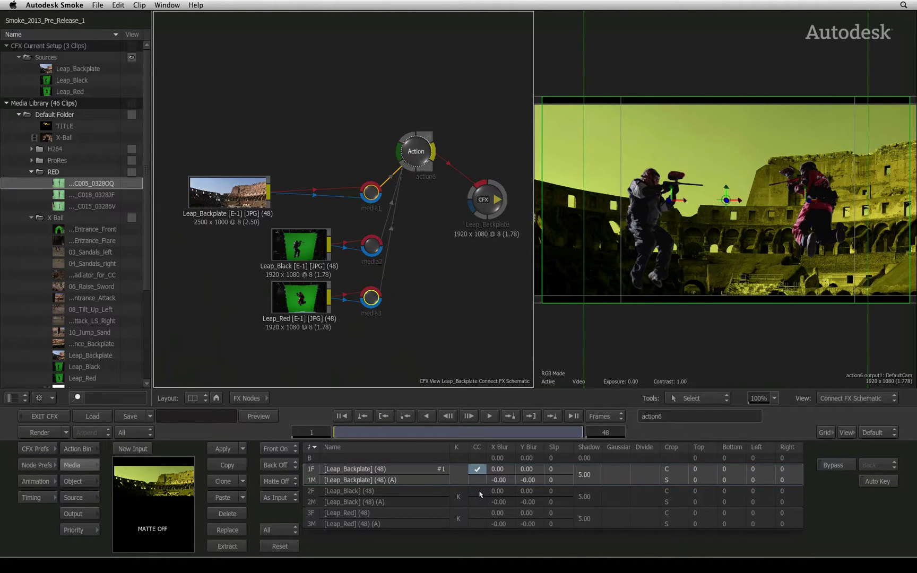
Mute and unmute the backplate's colour correction, then delete it entirely
{"action": "left_click", "coordinate": [479, 470], "text": "alt"}
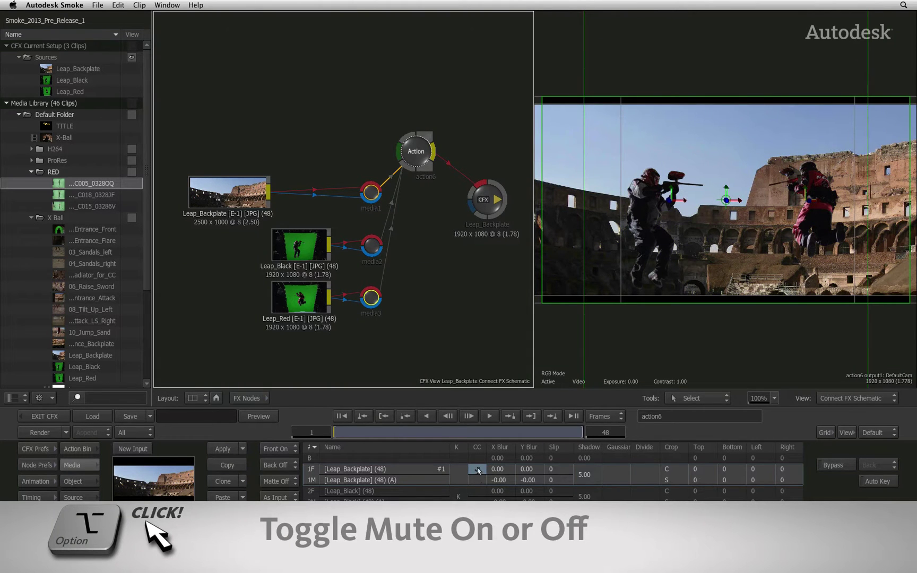
{"action": "left_click", "coordinate": [479, 469], "text": "alt"}
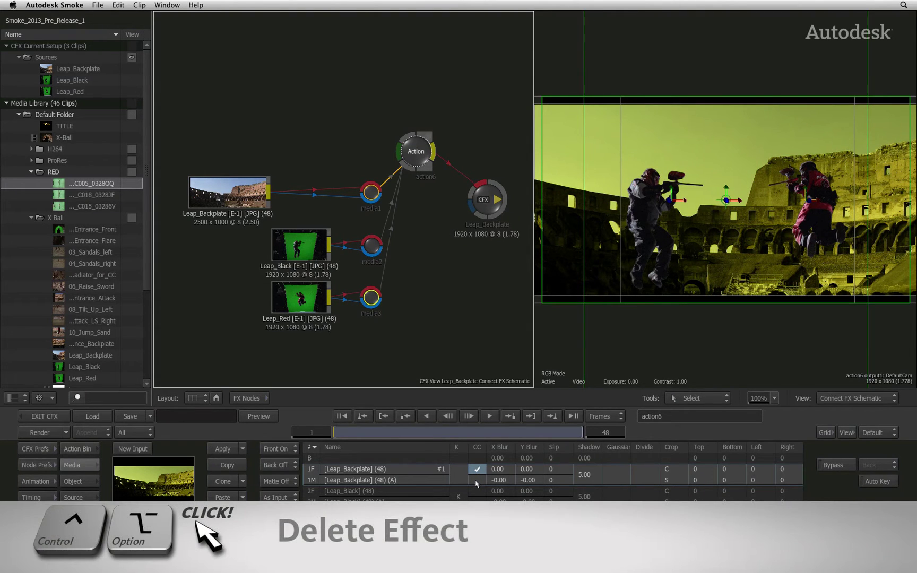
{"action": "left_click", "coordinate": [478, 470], "text": "ctrl+alt"}
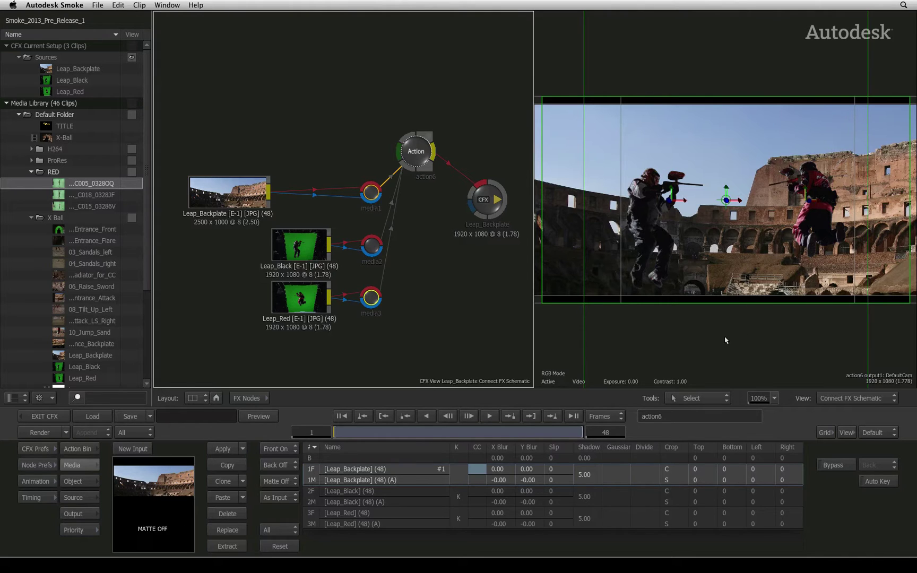
Deselect media3 and show a tidied Action Schematic with the full node tree in view
{"action": "left_click", "coordinate": [472, 319]}
{"action": "left_click", "coordinate": [850, 400]}
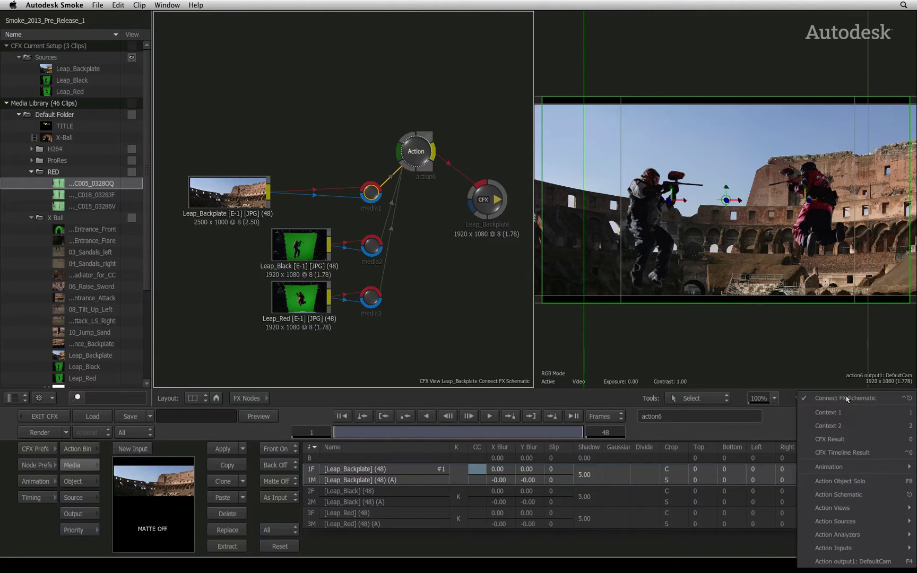
{"action": "left_click", "coordinate": [863, 494]}
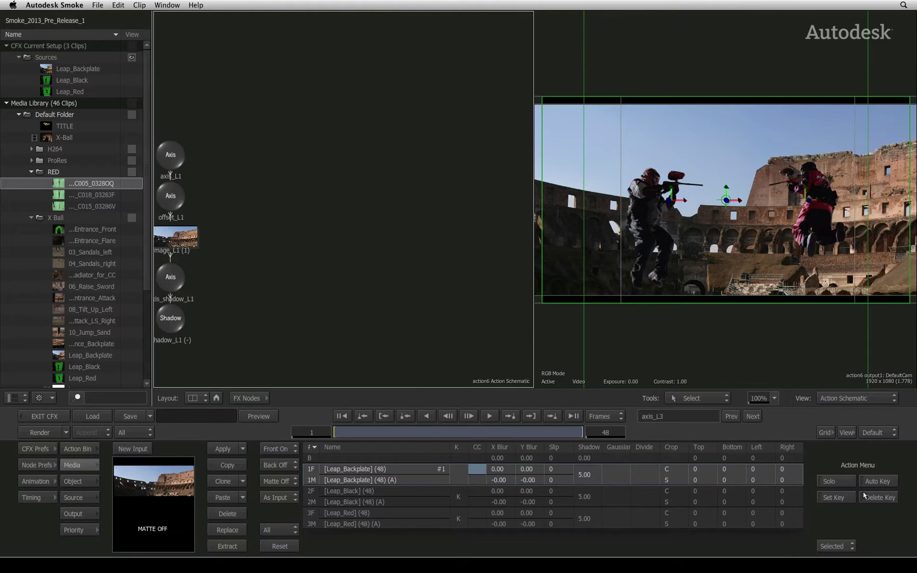
{"action": "key", "text": "alt+t"}
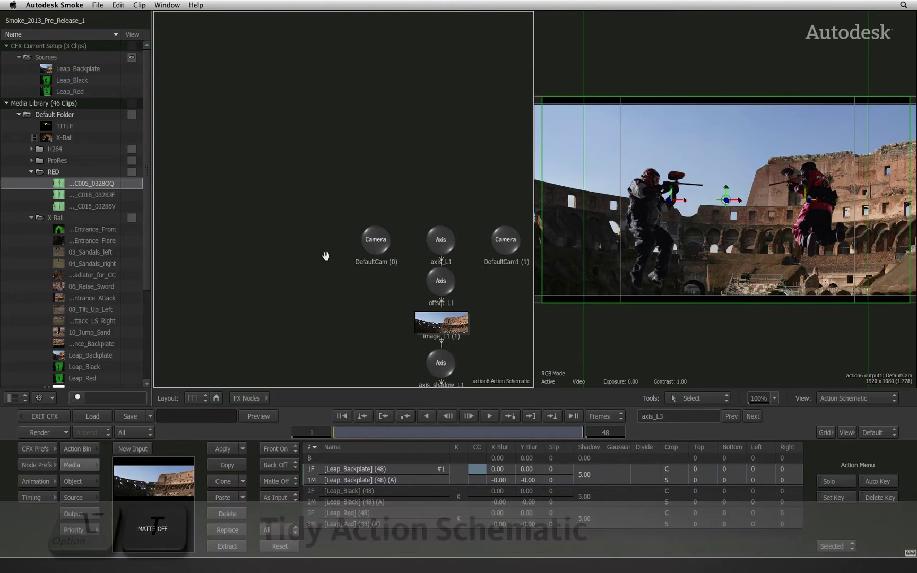
{"action": "left_click_drag", "start_coordinate": [300, 236], "coordinate": [330, 256]}
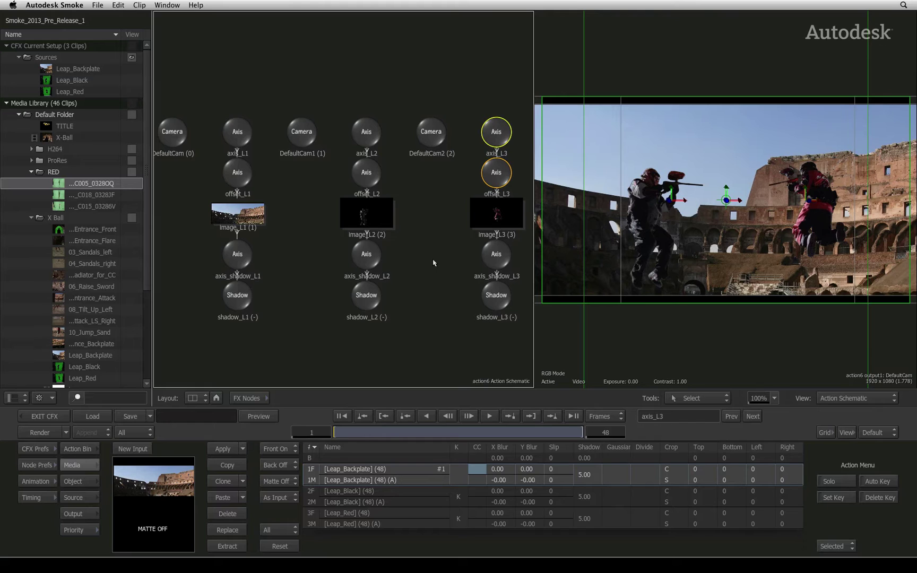
Delete DefaultCam1, DefaultCam2 and all three layers' shadow nodes, then tidy and centre the schematic
{"action": "left_click", "coordinate": [484, 219]}
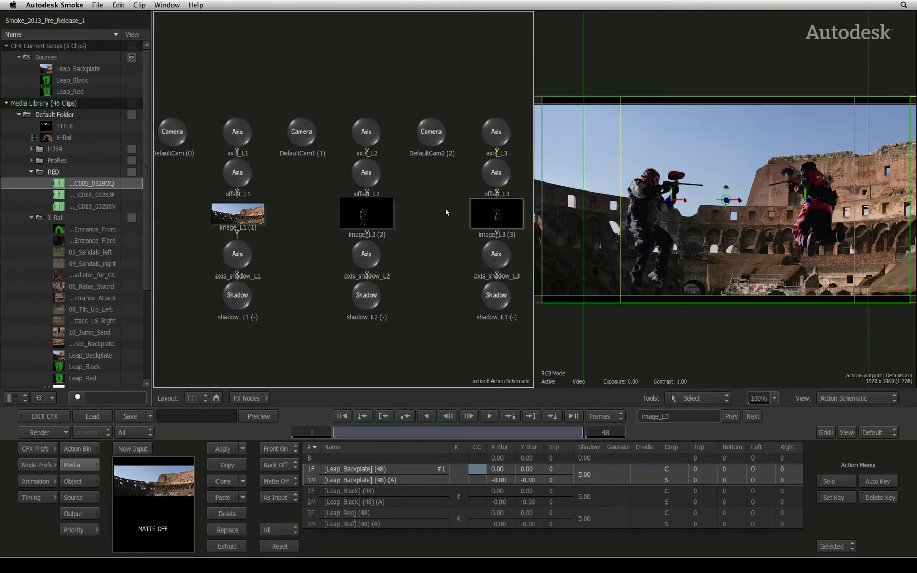
{"action": "left_click_drag", "start_coordinate": [432, 136], "coordinate": [423, 567]}
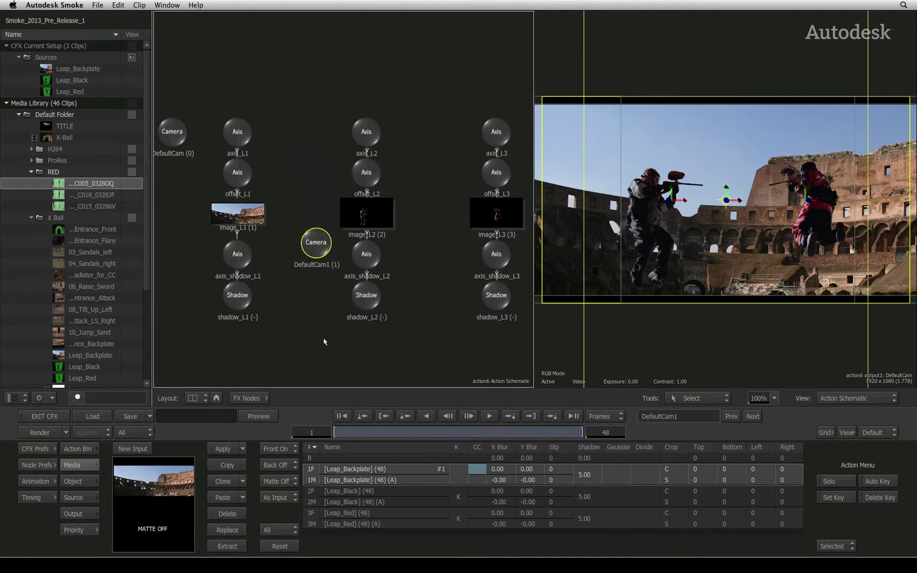
{"action": "left_click_drag", "start_coordinate": [301, 133], "coordinate": [296, 566]}
{"action": "left_click_drag", "start_coordinate": [237, 254], "coordinate": [241, 565]}
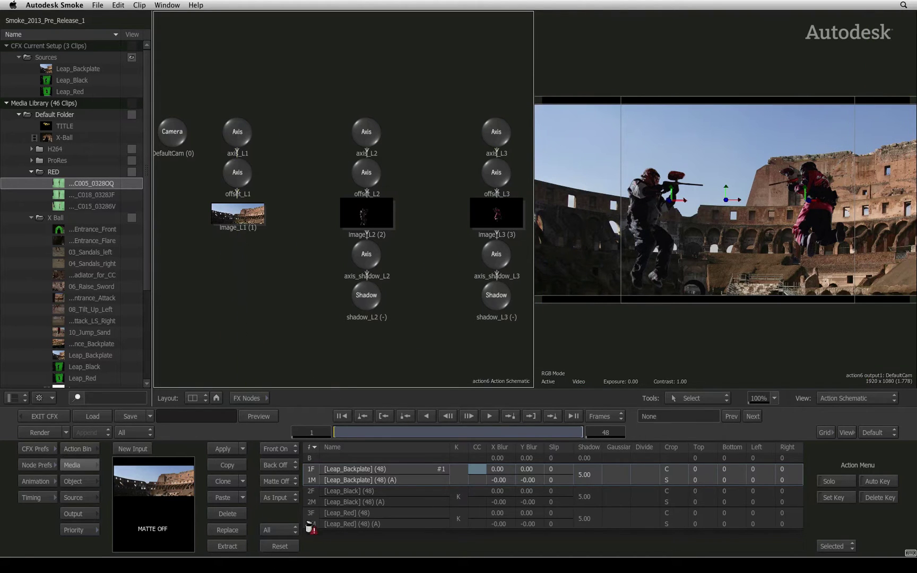
{"action": "left_click_drag", "start_coordinate": [367, 255], "coordinate": [369, 565]}
{"action": "left_click_drag", "start_coordinate": [496, 255], "coordinate": [495, 565]}
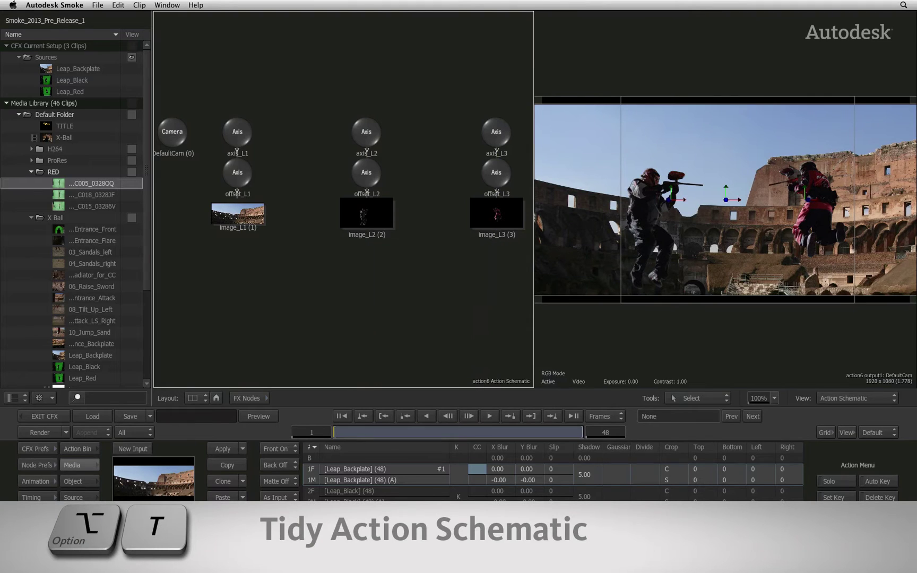
{"action": "key", "text": "alt+t"}
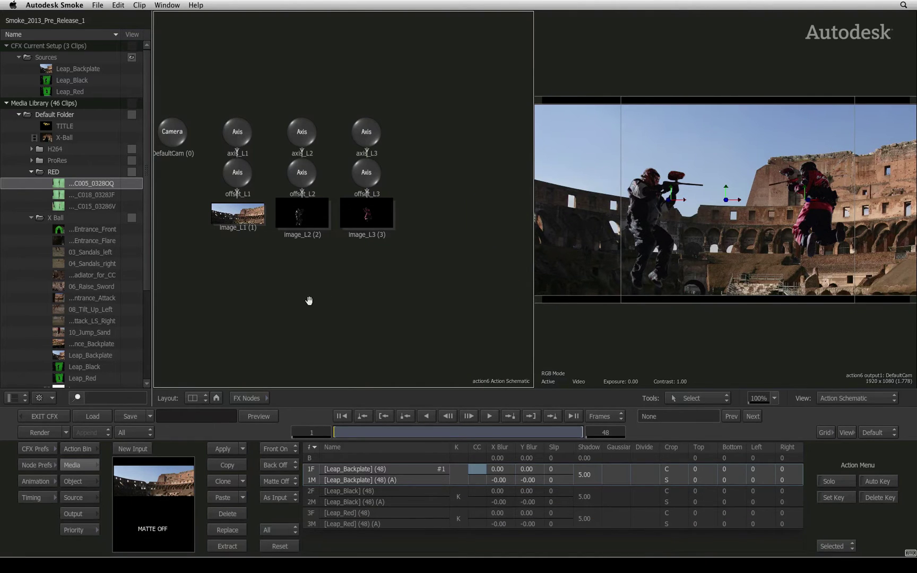
{"action": "left_click_drag", "start_coordinate": [304, 297], "coordinate": [373, 324]}
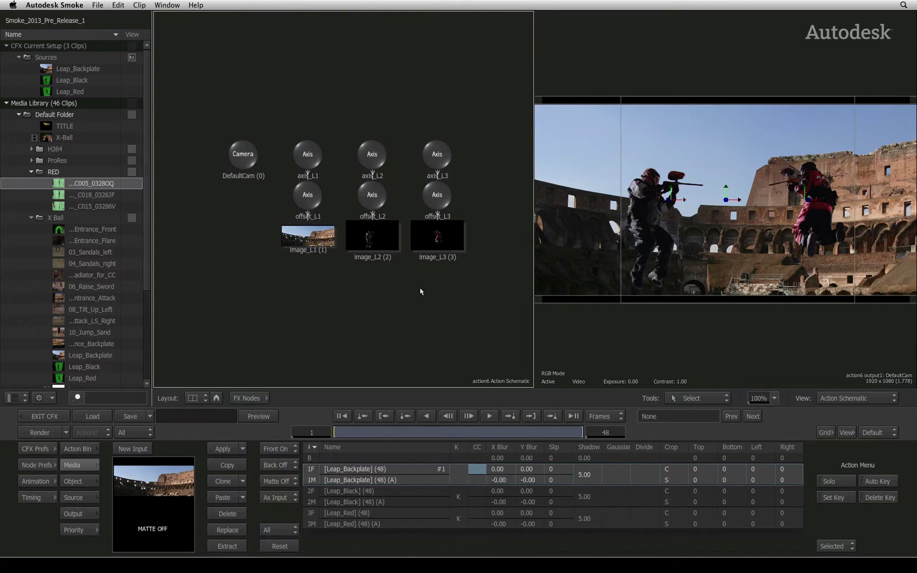
{"action": "left_click", "coordinate": [316, 473]}
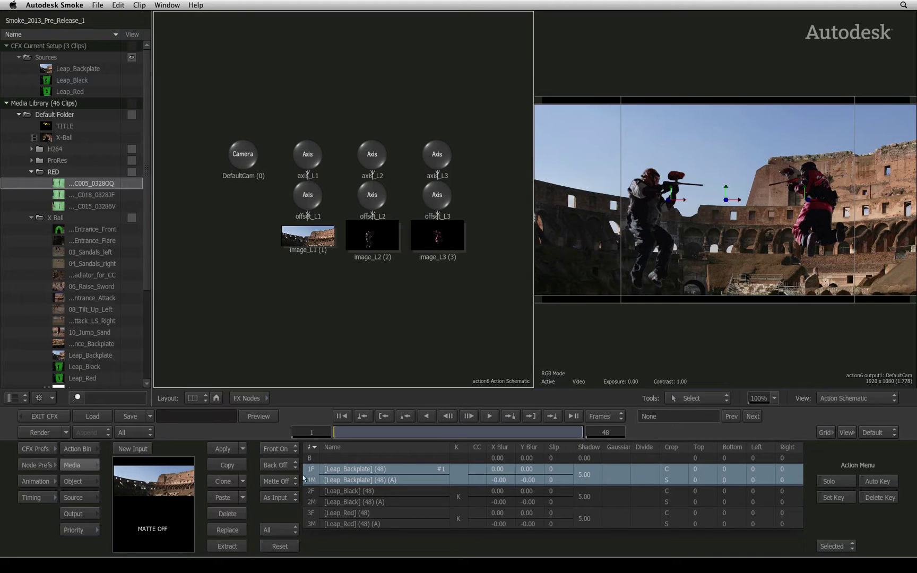
{"action": "left_click", "coordinate": [373, 238]}
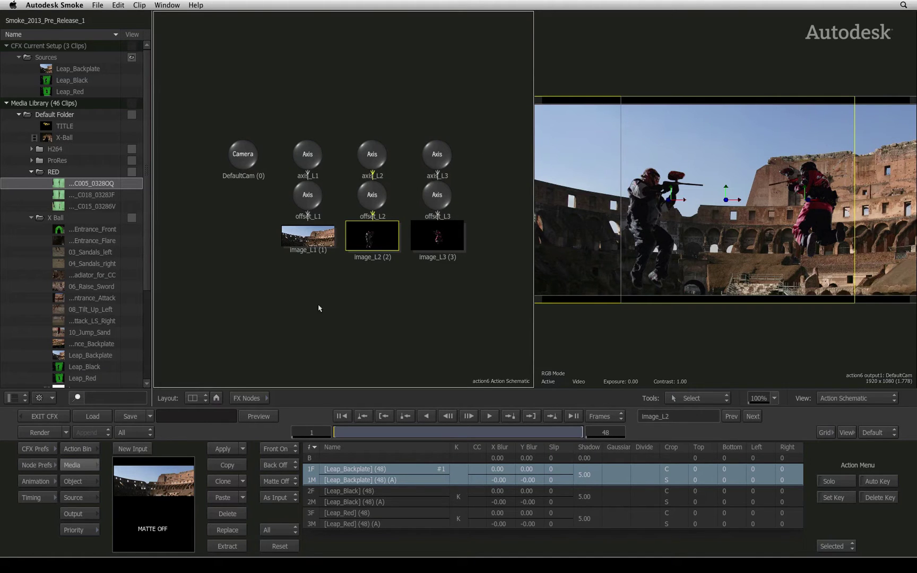
{"action": "left_click", "coordinate": [309, 243]}
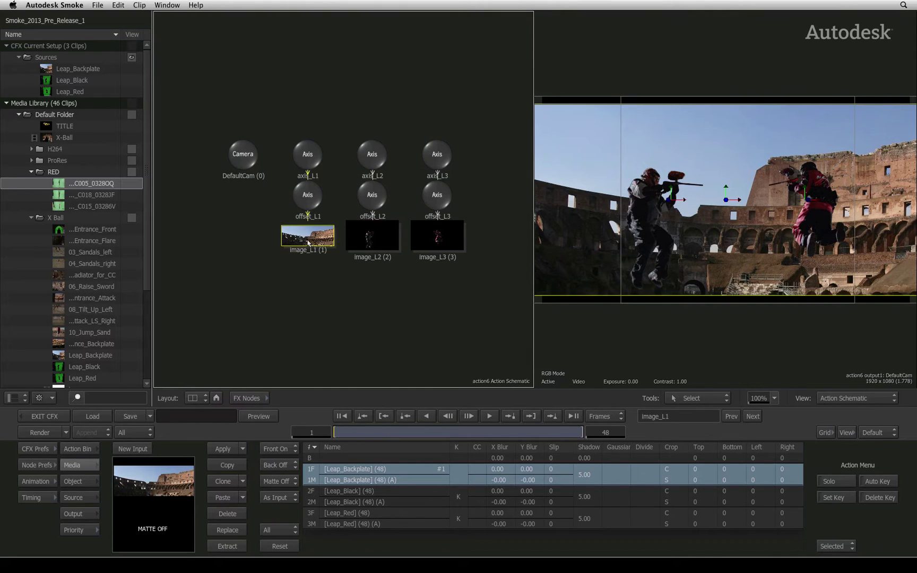
{"action": "left_click", "coordinate": [311, 155]}
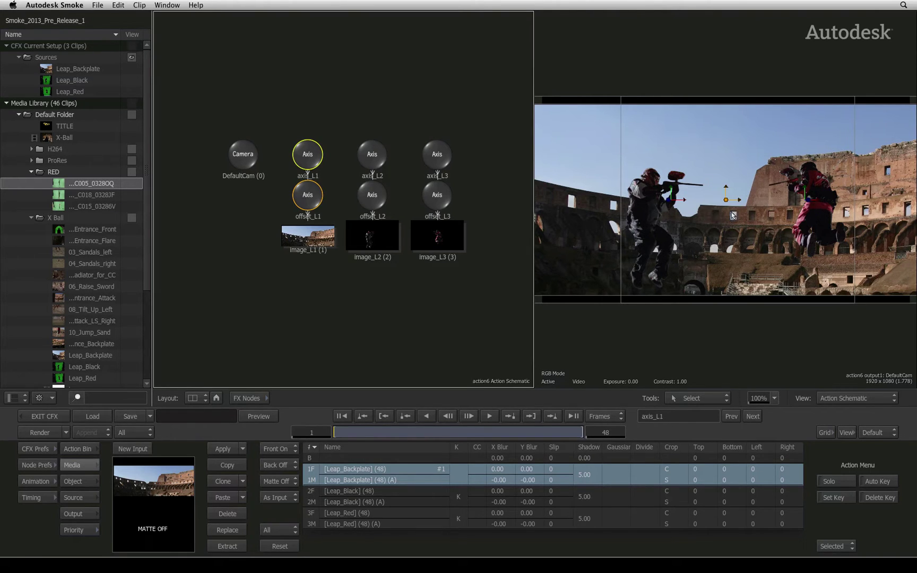
Show the axis_L1–L3 transforms and move the red player's layer right to X 480
{"action": "double_click", "coordinate": [312, 153]}
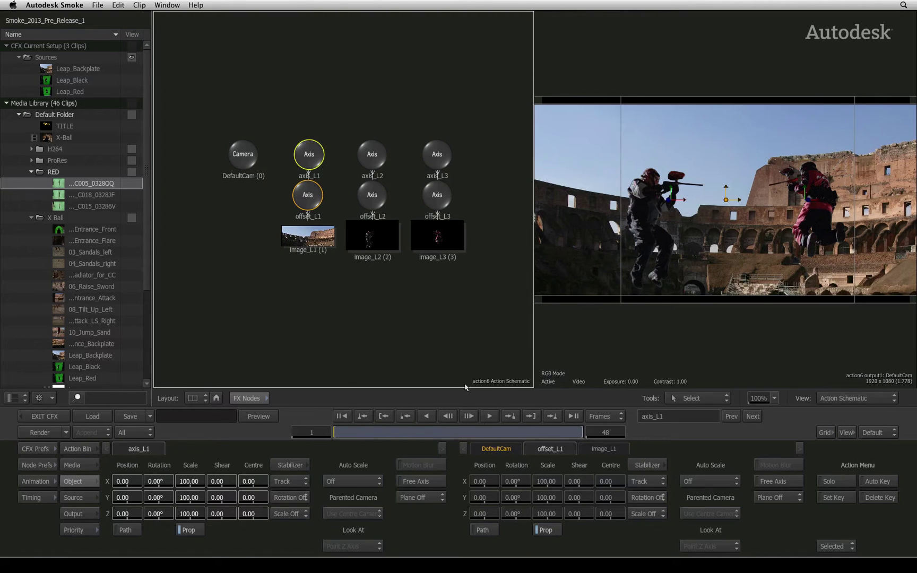
{"action": "left_click", "coordinate": [372, 155]}
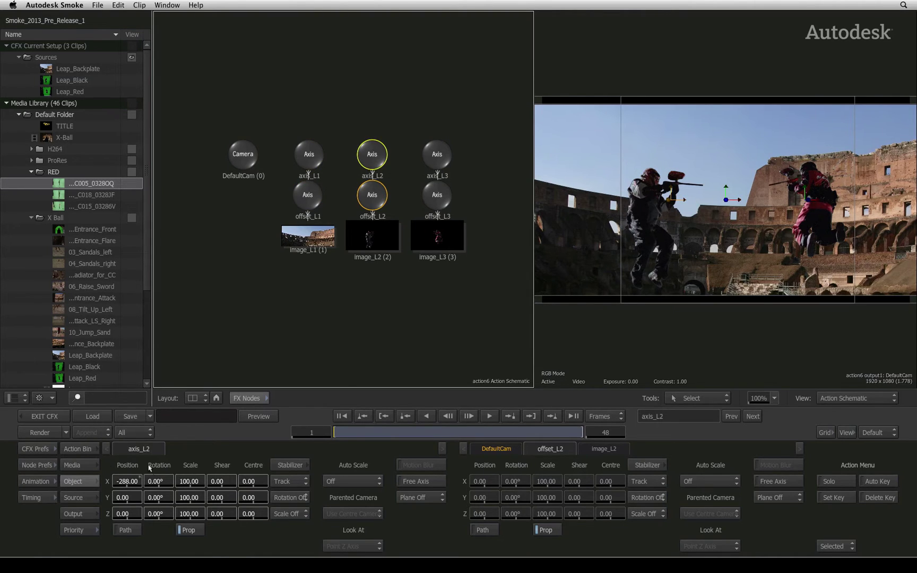
{"action": "left_click", "coordinate": [437, 154]}
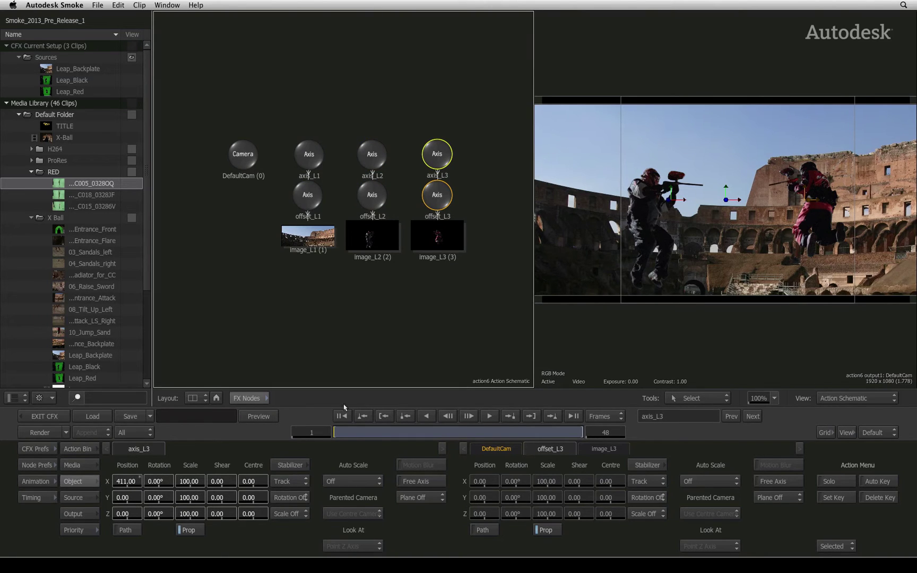
{"action": "left_click_drag", "start_coordinate": [130, 481], "coordinate": [188, 480]}
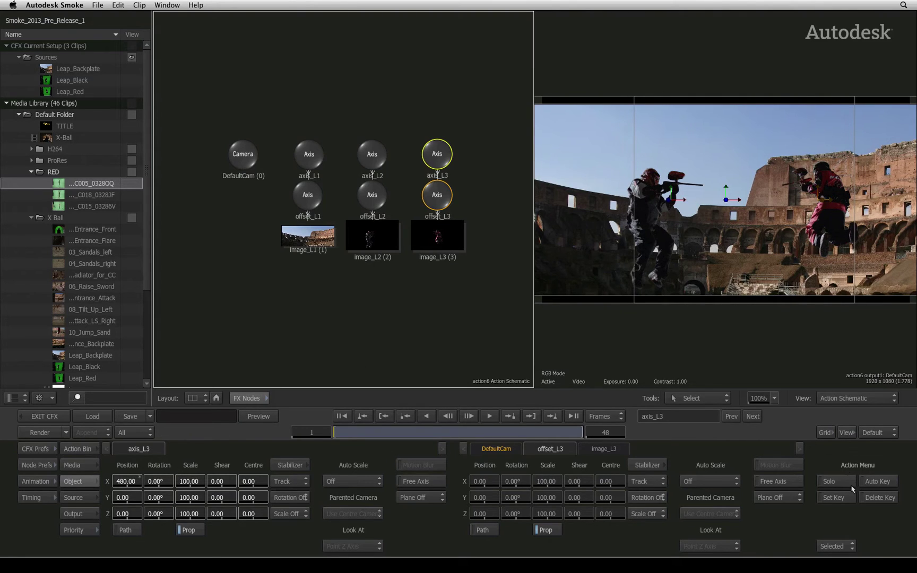
Toggle Auto Key on and back off, then bring up the Node Prefs rendering settings
{"action": "left_click", "coordinate": [889, 481]}
{"action": "left_click", "coordinate": [888, 482]}
{"action": "left_click", "coordinate": [38, 465]}
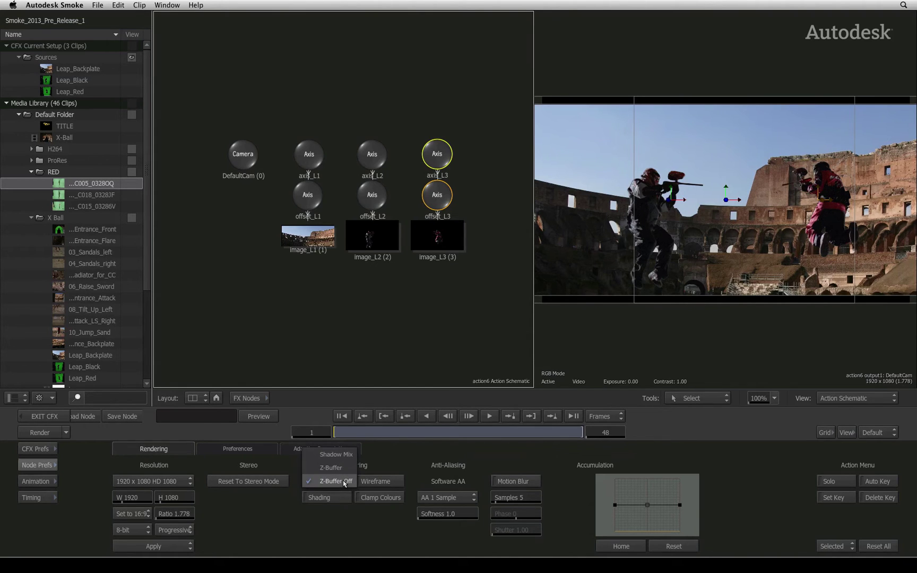
Set the Action rendering preference to Z-Buffer and return to FX Nodes
{"action": "left_click", "coordinate": [339, 483]}
{"action": "left_click", "coordinate": [332, 482]}
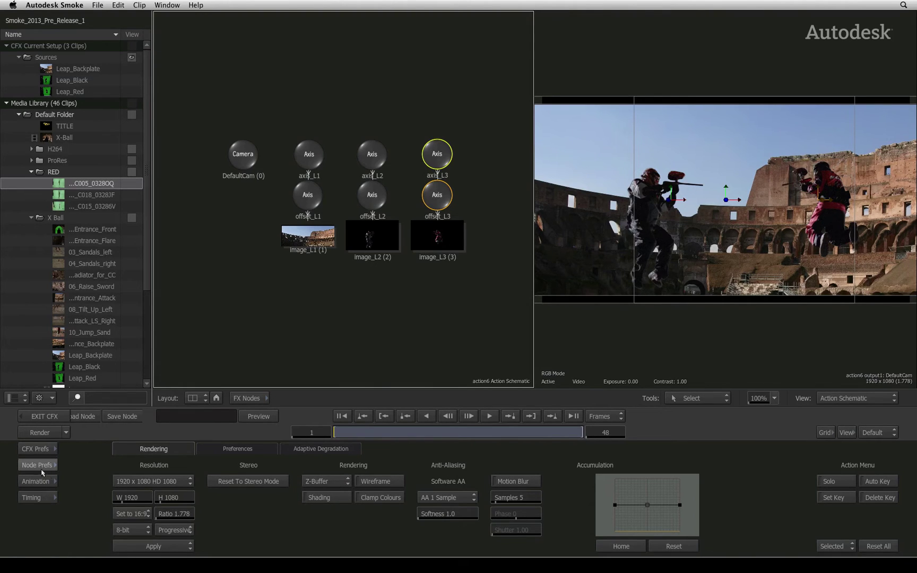
{"action": "left_click", "coordinate": [38, 467]}
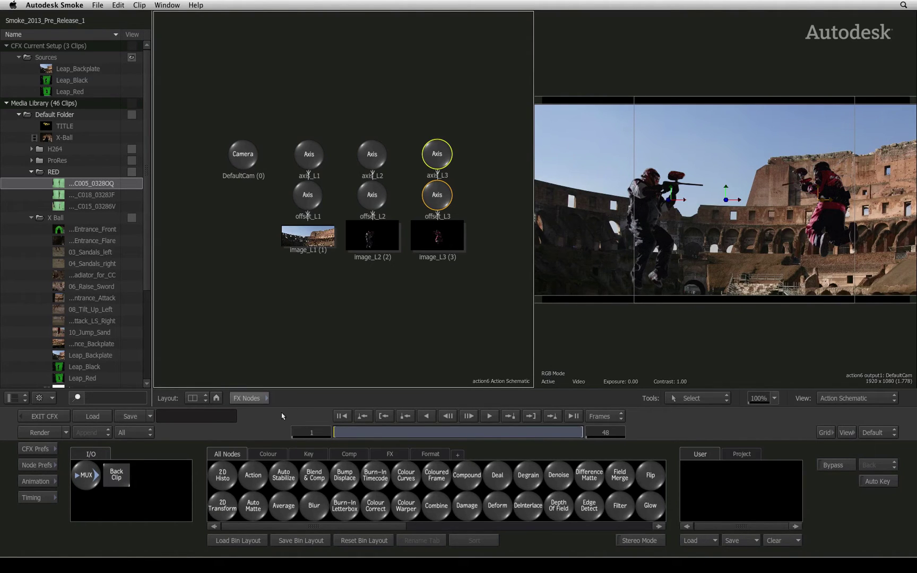
Select axis_L1, view the scene from Top, and set its Position Z to -662
{"action": "left_click", "coordinate": [249, 398]}
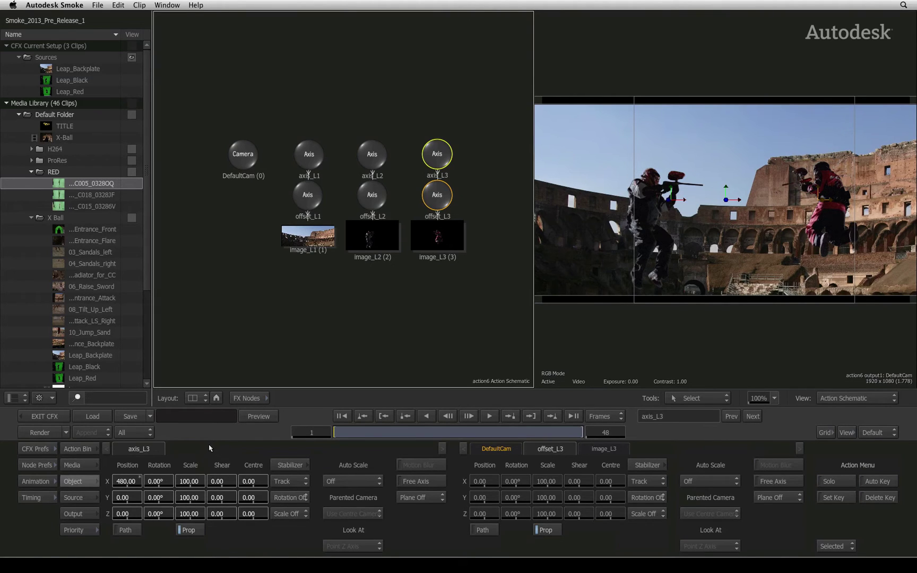
{"action": "left_click", "coordinate": [309, 156]}
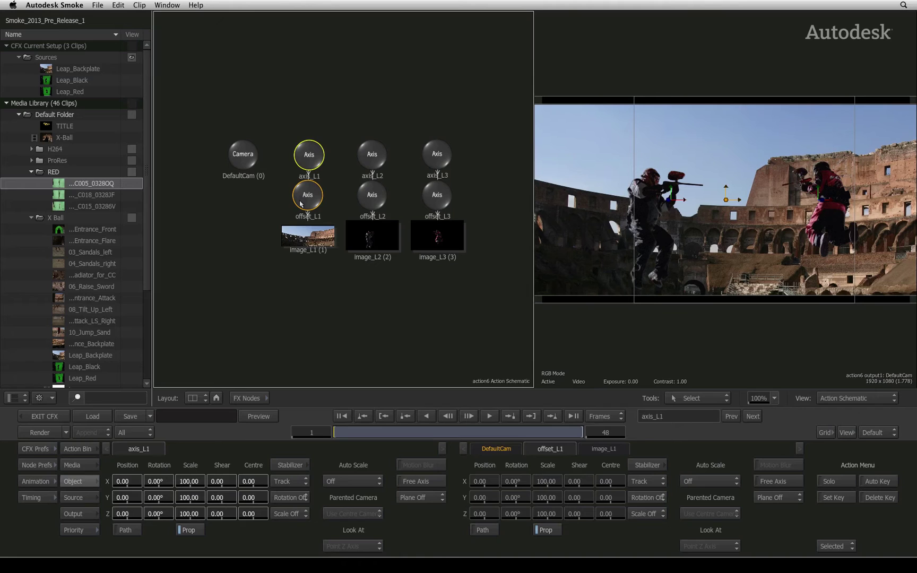
{"action": "left_click", "coordinate": [865, 400]}
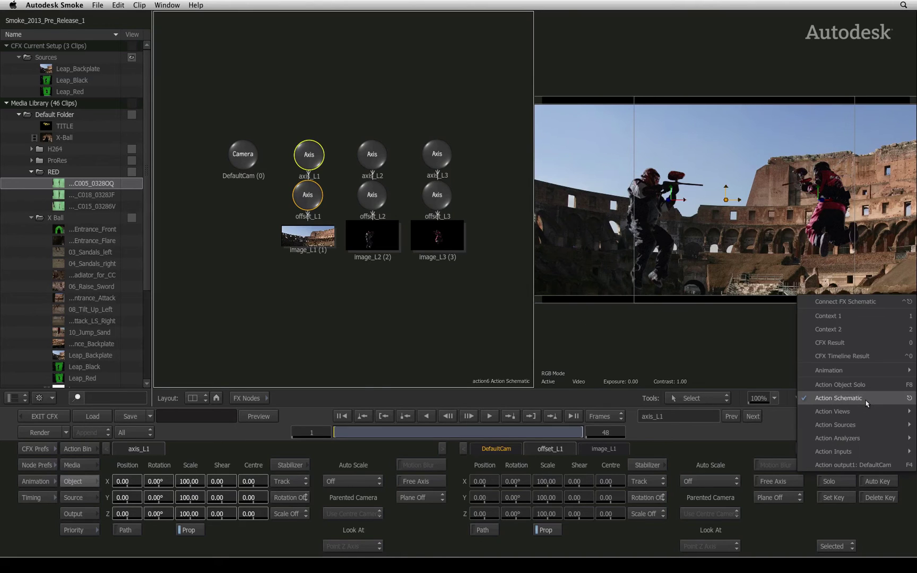
{"action": "mouse_move", "coordinate": [852, 411]}
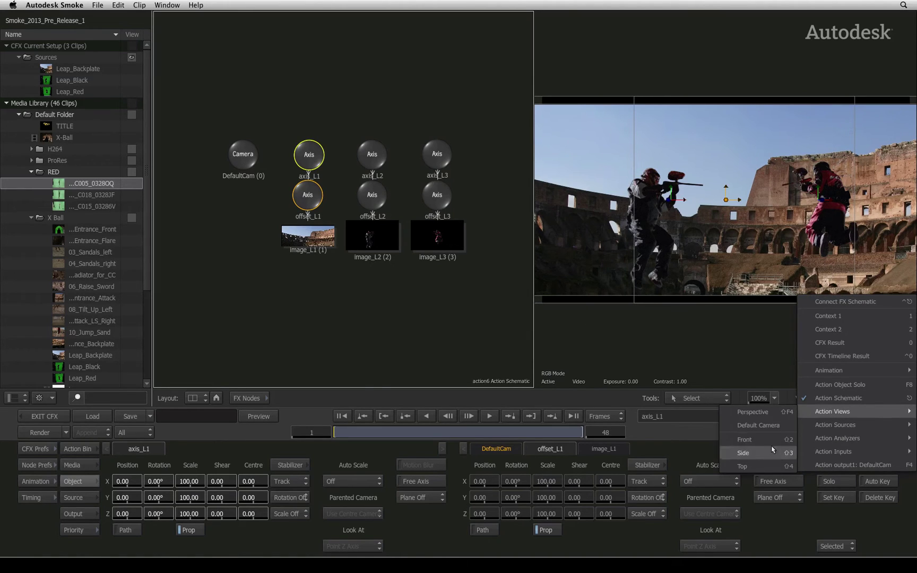
{"action": "left_click", "coordinate": [770, 467]}
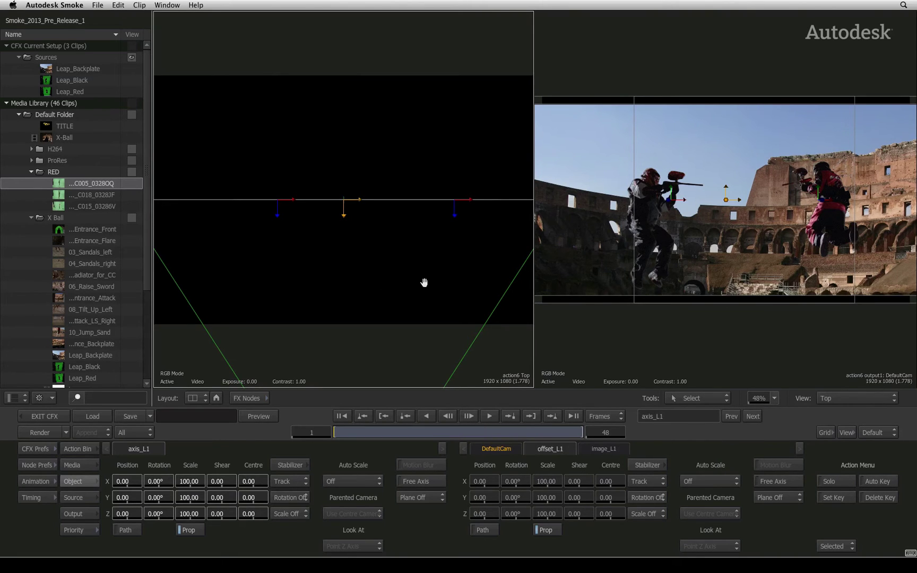
{"action": "left_click_drag", "start_coordinate": [419, 283], "coordinate": [236, 312]}
{"action": "left_click_drag", "start_coordinate": [395, 310], "coordinate": [411, 313]}
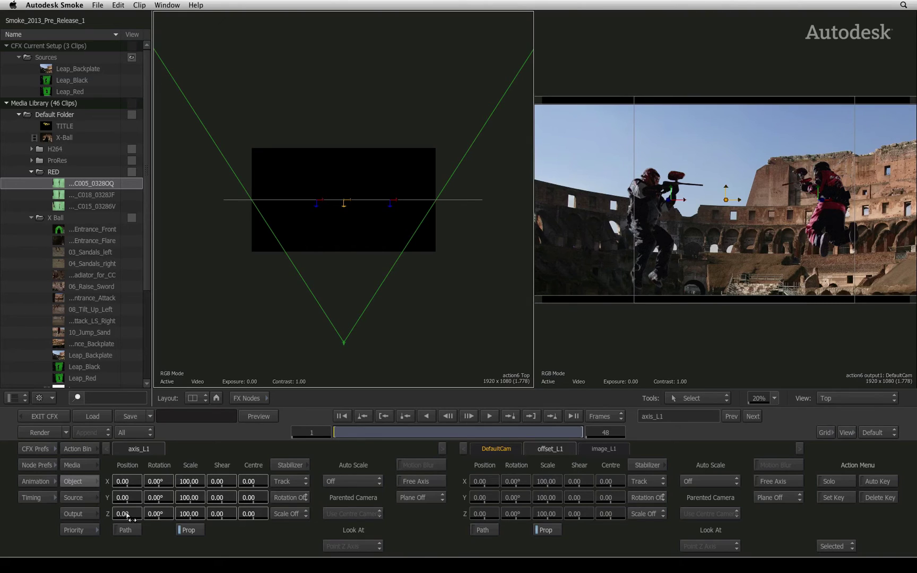
{"action": "mouse_move", "coordinate": [129, 513]}
{"action": "left_mouse_down"}
{"action": "mouse_move", "coordinate": [135, 504]}
{"action": "mouse_move", "coordinate": [82, 497]}
{"action": "left_mouse_up"}
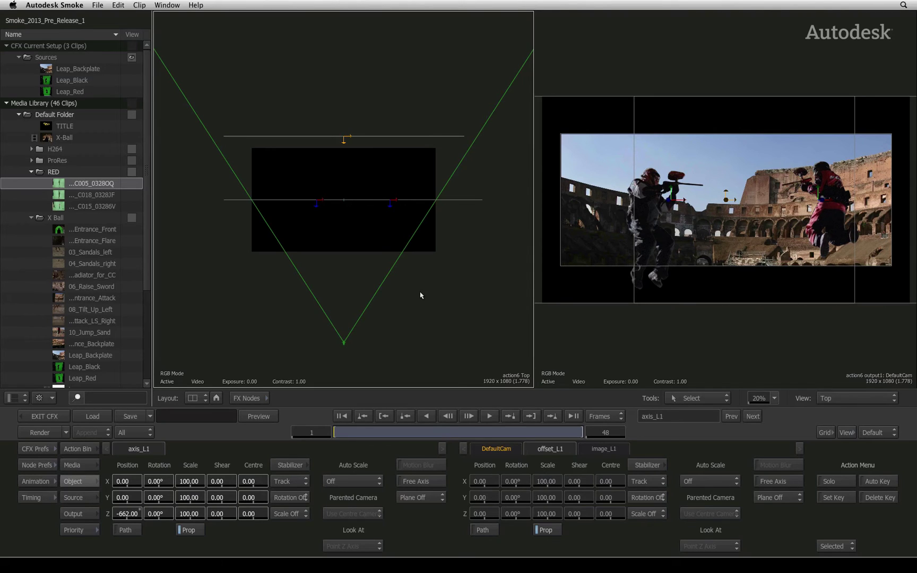
Change image_L1's surface from Flat to Bicubic, add it to the selection, and box-select its vertices
{"action": "left_click", "coordinate": [596, 449]}
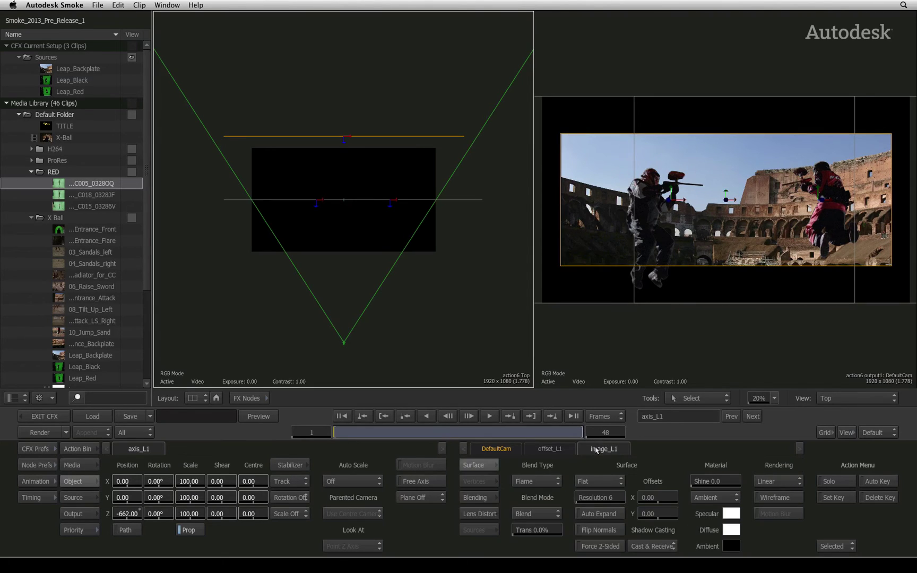
{"action": "left_click", "coordinate": [620, 483]}
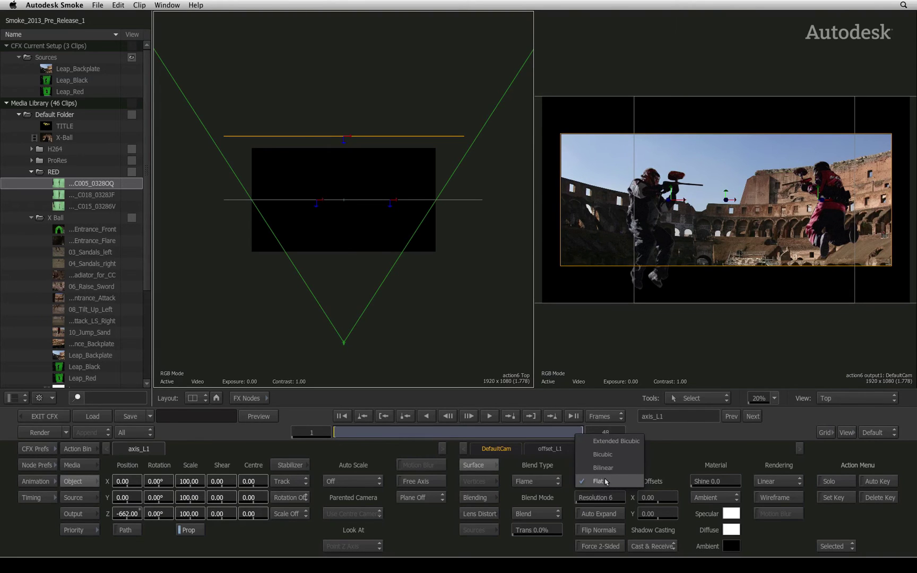
{"action": "left_click", "coordinate": [602, 454]}
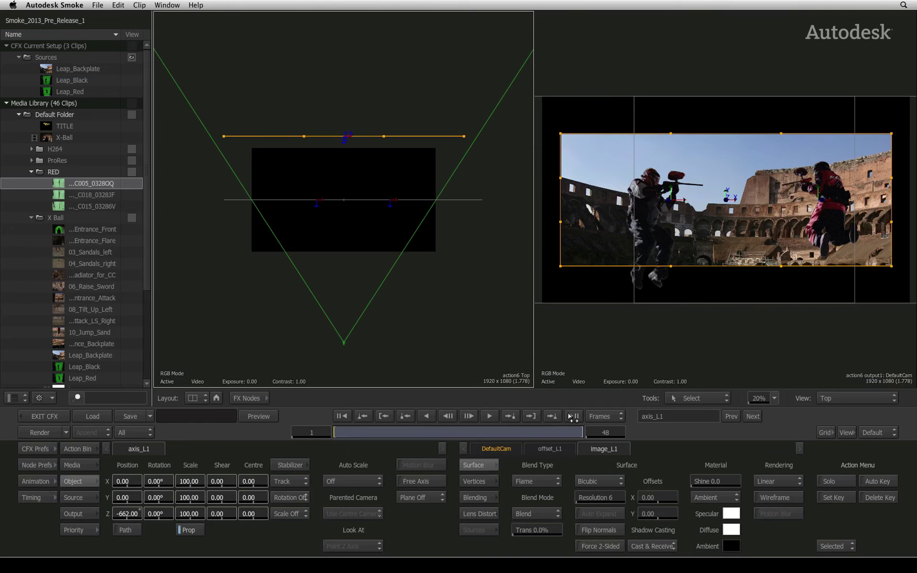
{"action": "left_click", "coordinate": [319, 137], "text": "super"}
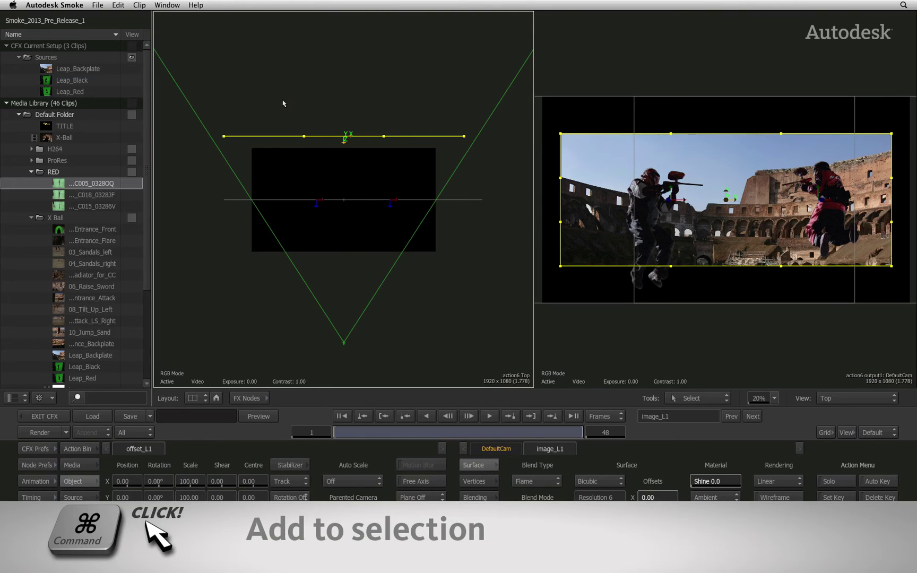
{"action": "left_click_drag", "start_coordinate": [284, 105], "coordinate": [405, 153]}
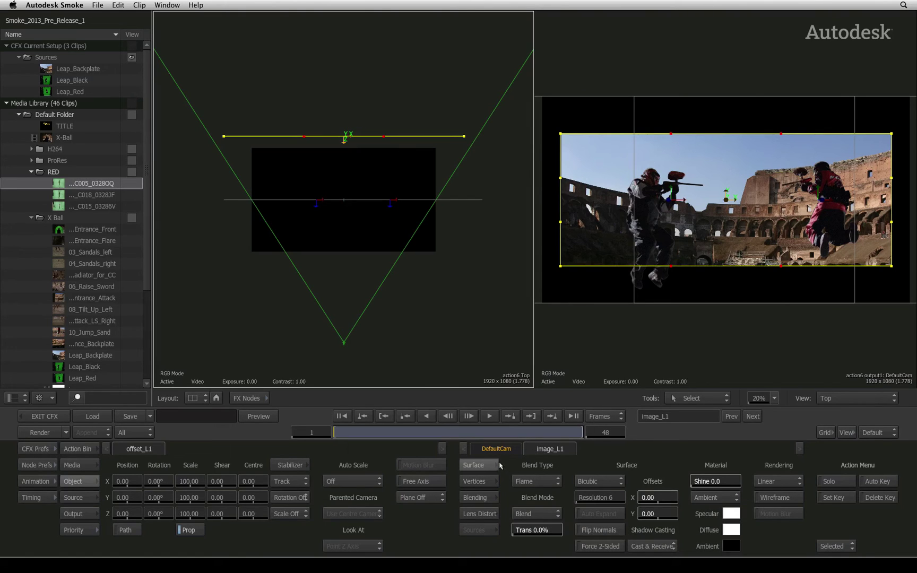
Curve the backplate by moving its vertices to Z -899, and scale offset_L1 to 356
{"action": "left_click", "coordinate": [475, 481]}
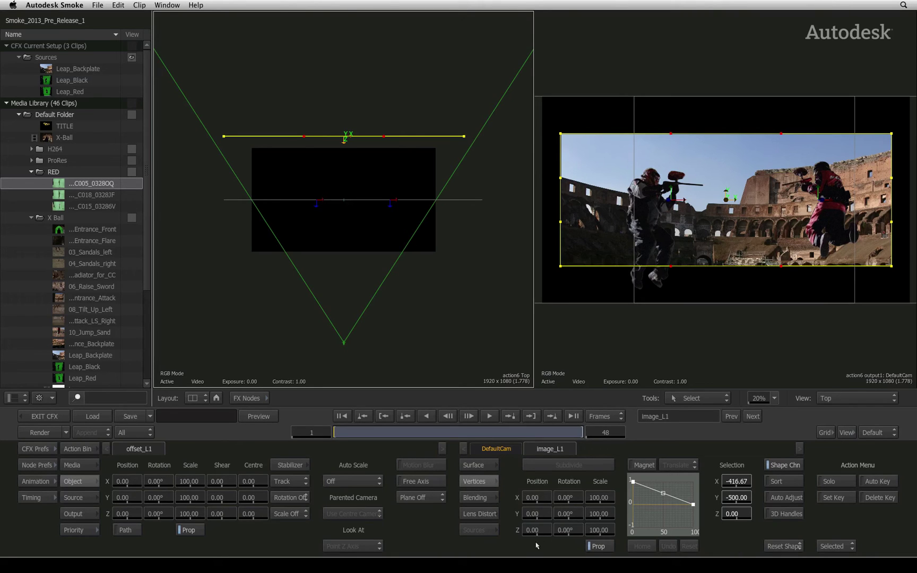
{"action": "mouse_move", "coordinate": [541, 532]}
{"action": "left_mouse_down"}
{"action": "mouse_move", "coordinate": [265, 522]}
{"action": "mouse_move", "coordinate": [475, 486]}
{"action": "mouse_move", "coordinate": [314, 501]}
{"action": "left_mouse_up"}
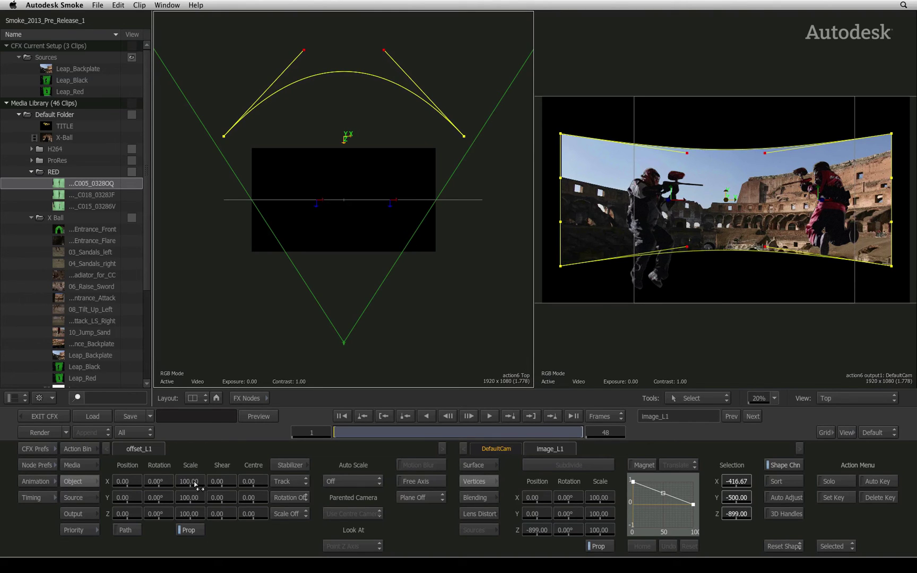
{"action": "mouse_move", "coordinate": [190, 481]}
{"action": "left_mouse_down"}
{"action": "mouse_move", "coordinate": [285, 478]}
{"action": "mouse_move", "coordinate": [309, 465]}
{"action": "left_mouse_up"}
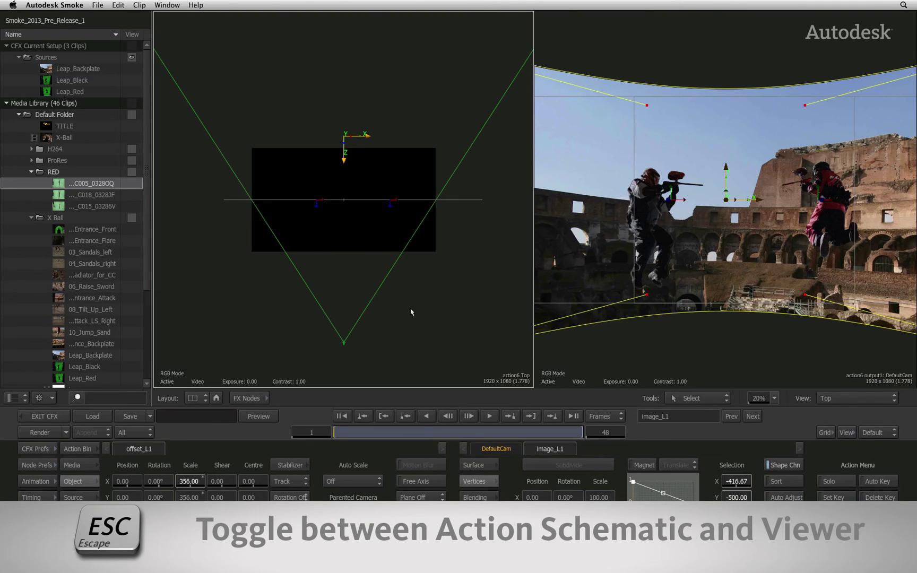
Bring back the Action Schematic in the left viewer and scale axis_L1 uniformly to 125
{"action": "key", "text": "Escape"}
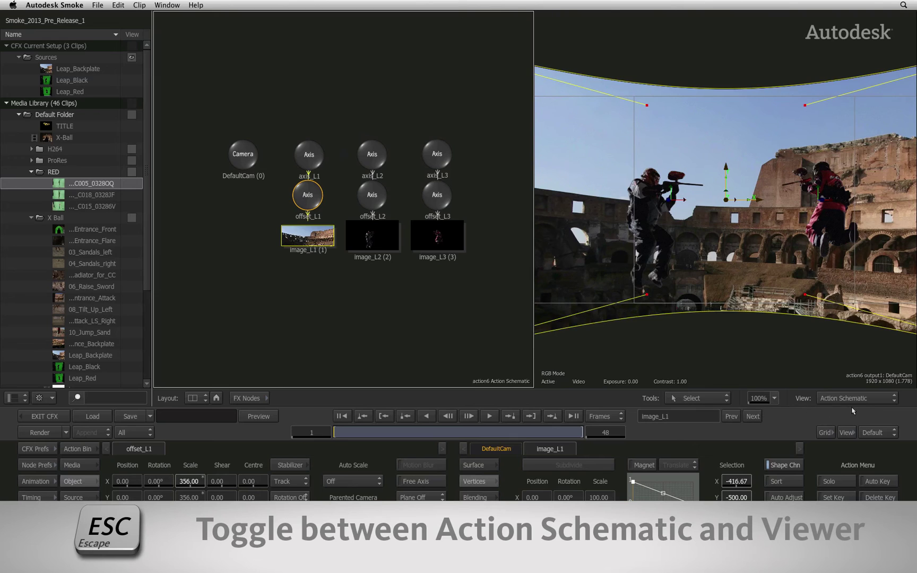
{"action": "key", "text": "Escape"}
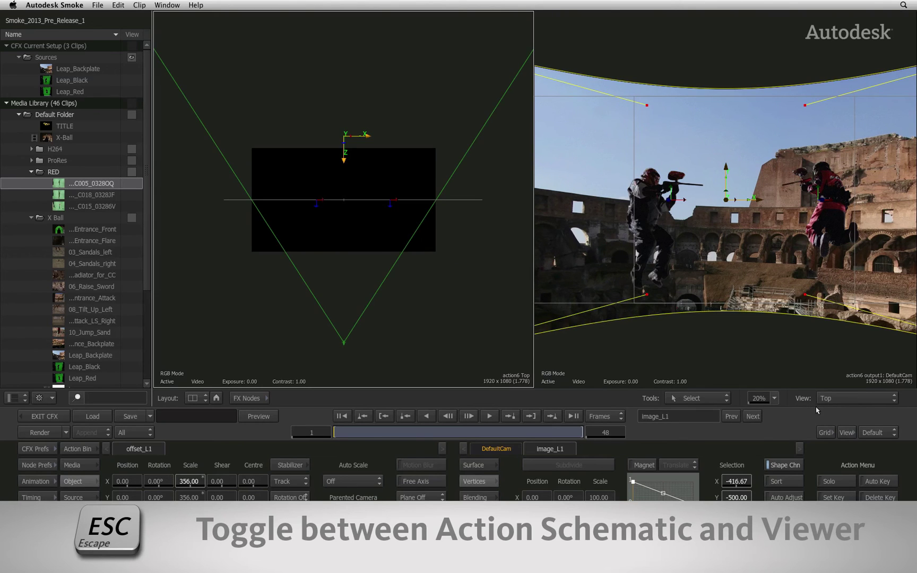
{"action": "key", "text": "Escape"}
{"action": "key", "text": "Escape"}
{"action": "key", "text": "Escape"}
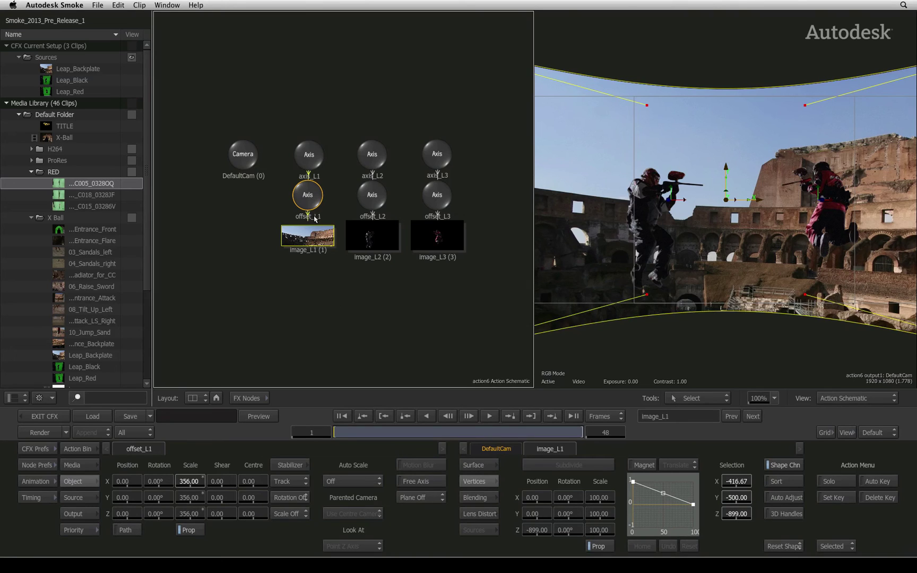
{"action": "left_click", "coordinate": [308, 157]}
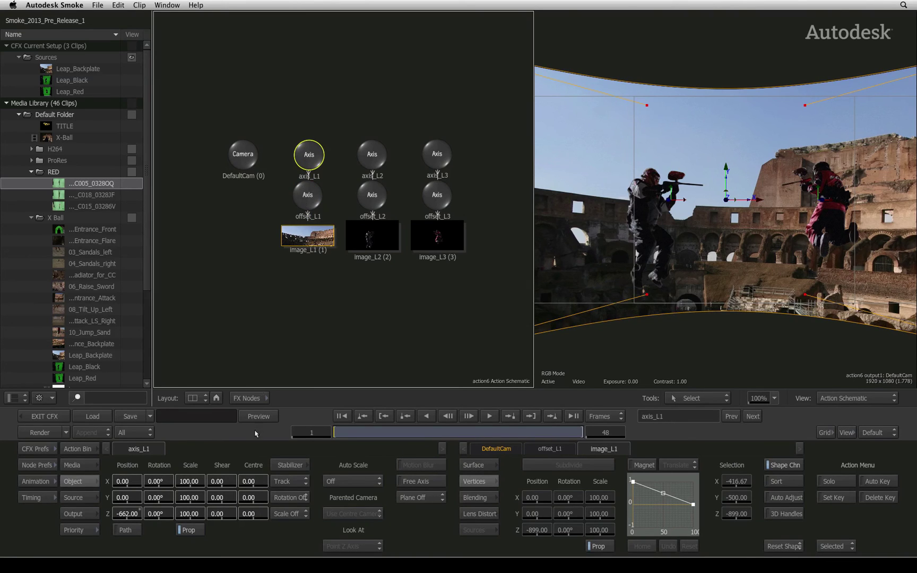
{"action": "mouse_move", "coordinate": [193, 482]}
{"action": "left_mouse_down"}
{"action": "mouse_move", "coordinate": [222, 476]}
{"action": "mouse_move", "coordinate": [237, 457]}
{"action": "left_mouse_up"}
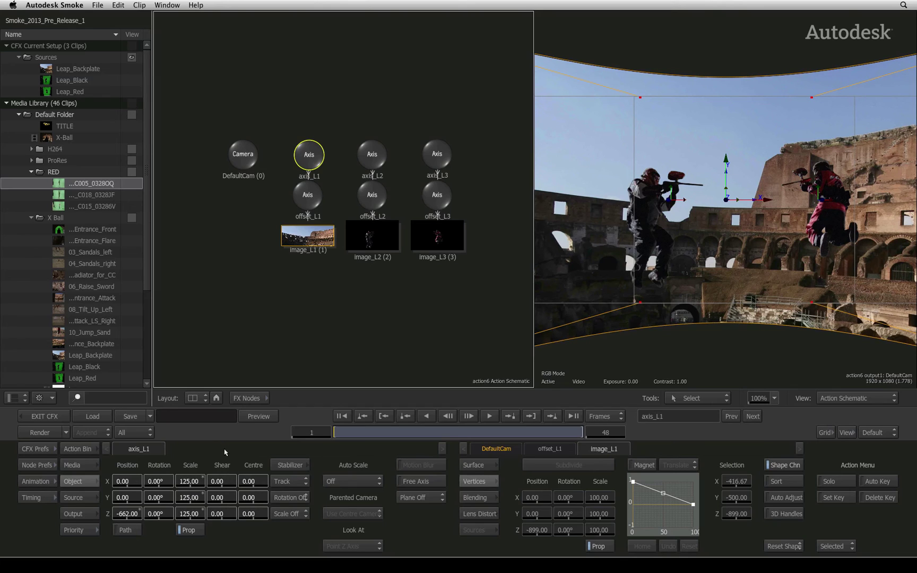
Switch the result viewer to the Action Views Perspective view and widen it
{"action": "left_click", "coordinate": [755, 348]}
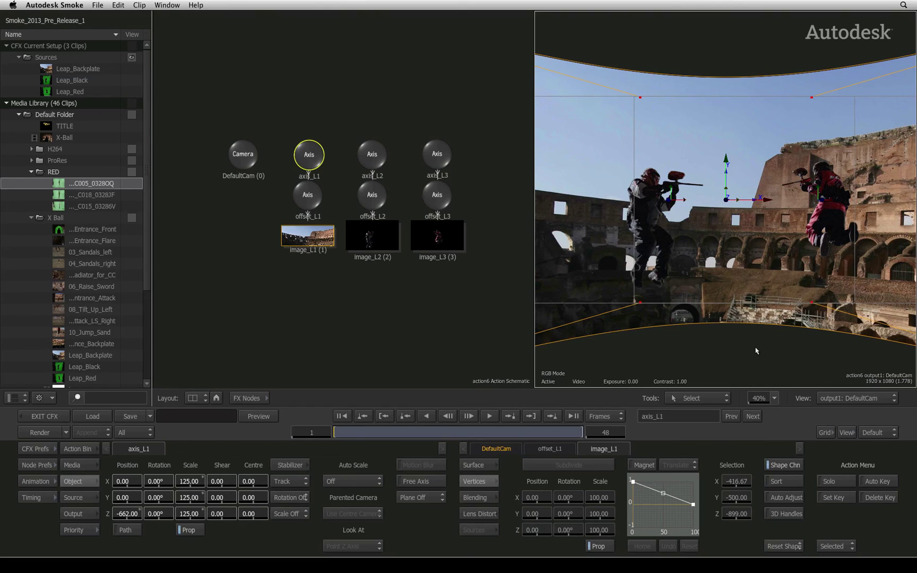
{"action": "left_click", "coordinate": [852, 398]}
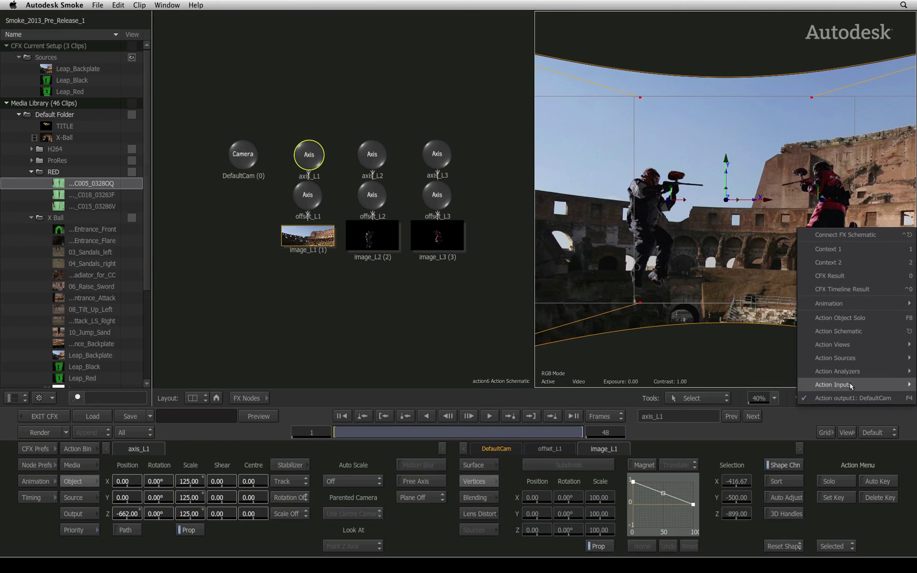
{"action": "mouse_move", "coordinate": [833, 345]}
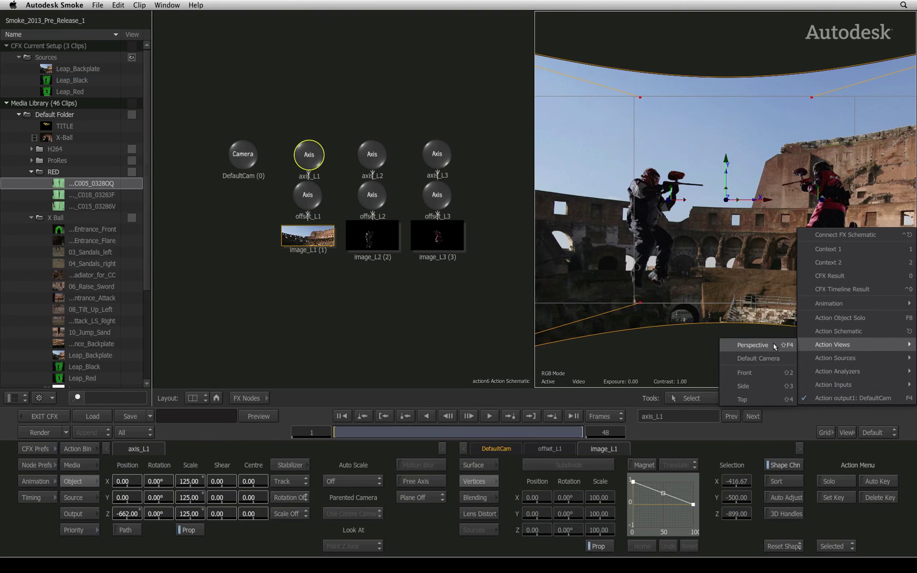
{"action": "left_click", "coordinate": [774, 346]}
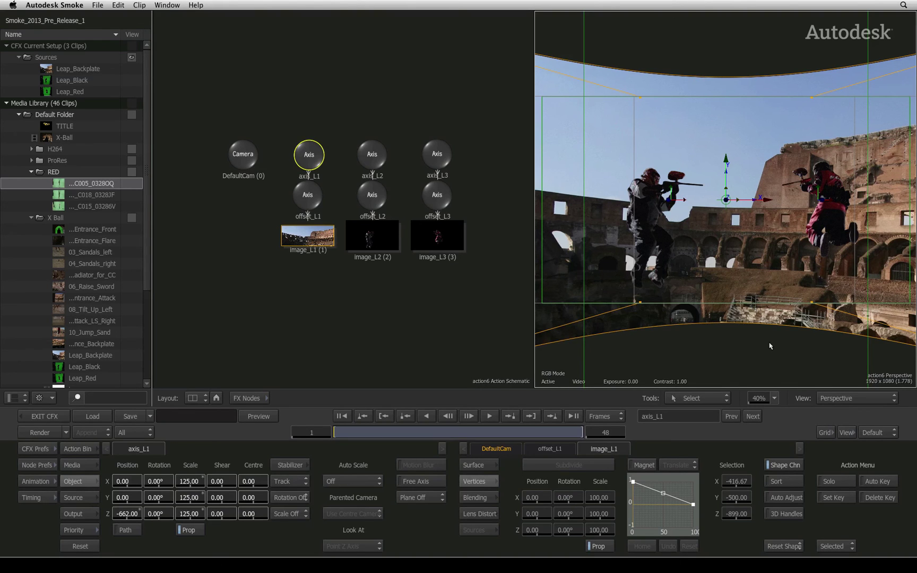
{"action": "left_click_drag", "start_coordinate": [534, 329], "coordinate": [427, 351]}
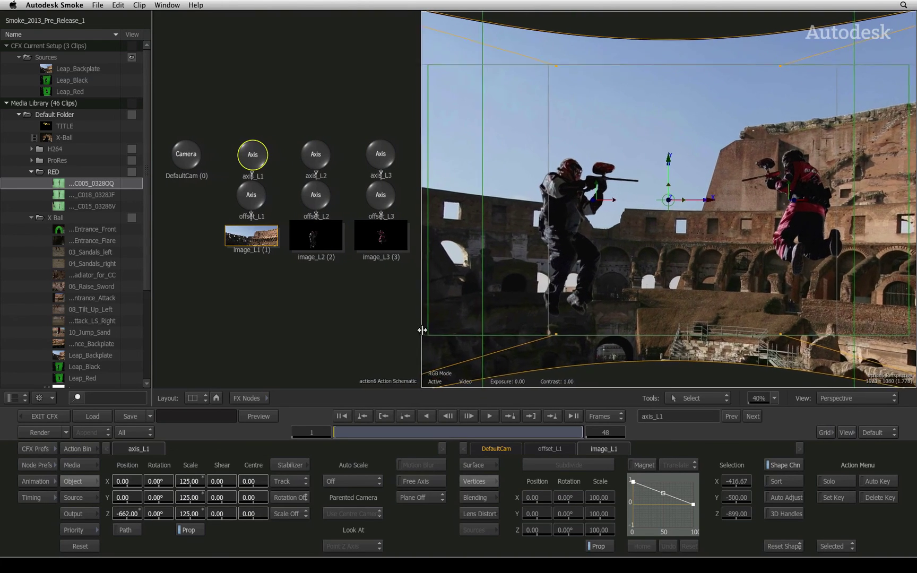
Orbit the perspective view until the curved Colosseum wall shows behind both paintball players
{"action": "left_click", "coordinate": [714, 398]}
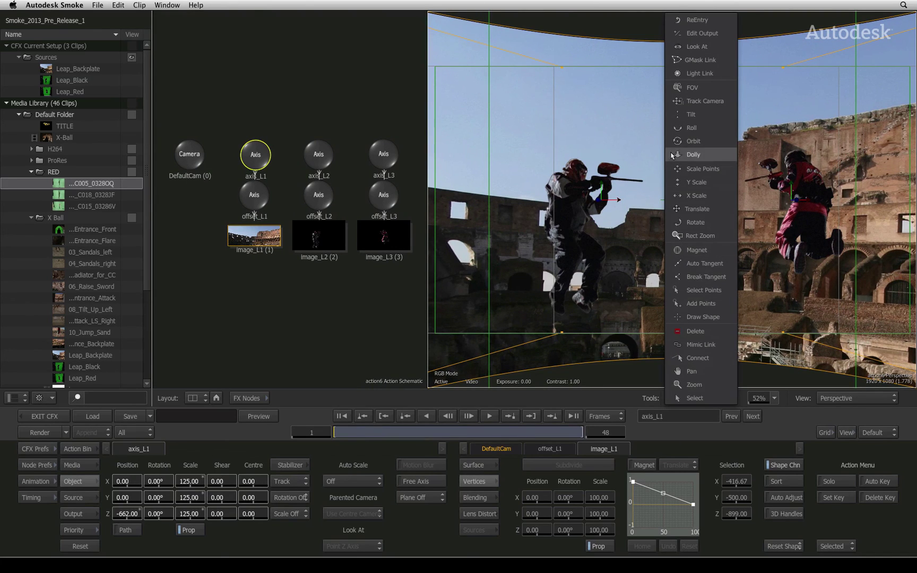
{"action": "left_click", "coordinate": [692, 141]}
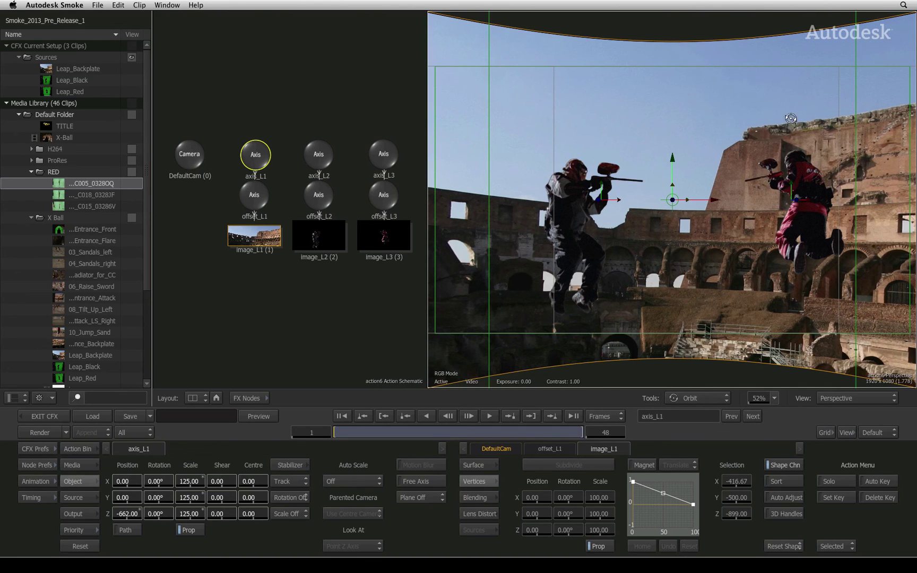
{"action": "mouse_move", "coordinate": [794, 111]}
{"action": "left_mouse_down"}
{"action": "mouse_move", "coordinate": [704, 186]}
{"action": "mouse_move", "coordinate": [842, 212]}
{"action": "mouse_move", "coordinate": [795, 197]}
{"action": "mouse_move", "coordinate": [498, 209]}
{"action": "mouse_move", "coordinate": [786, 268]}
{"action": "mouse_move", "coordinate": [836, 209]}
{"action": "mouse_move", "coordinate": [737, 109]}
{"action": "mouse_move", "coordinate": [619, 64]}
{"action": "mouse_move", "coordinate": [688, 180]}
{"action": "mouse_move", "coordinate": [715, 178]}
{"action": "mouse_move", "coordinate": [617, 354]}
{"action": "left_mouse_up"}
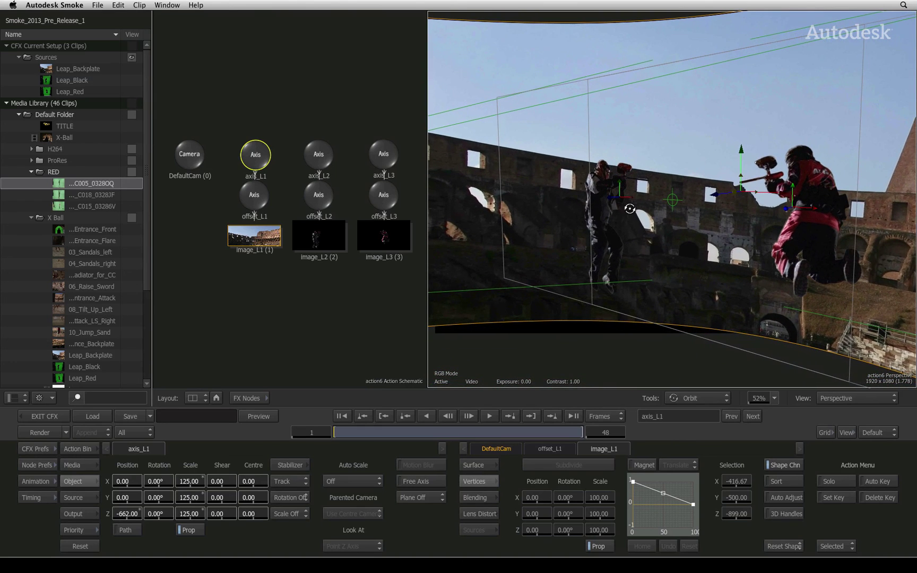